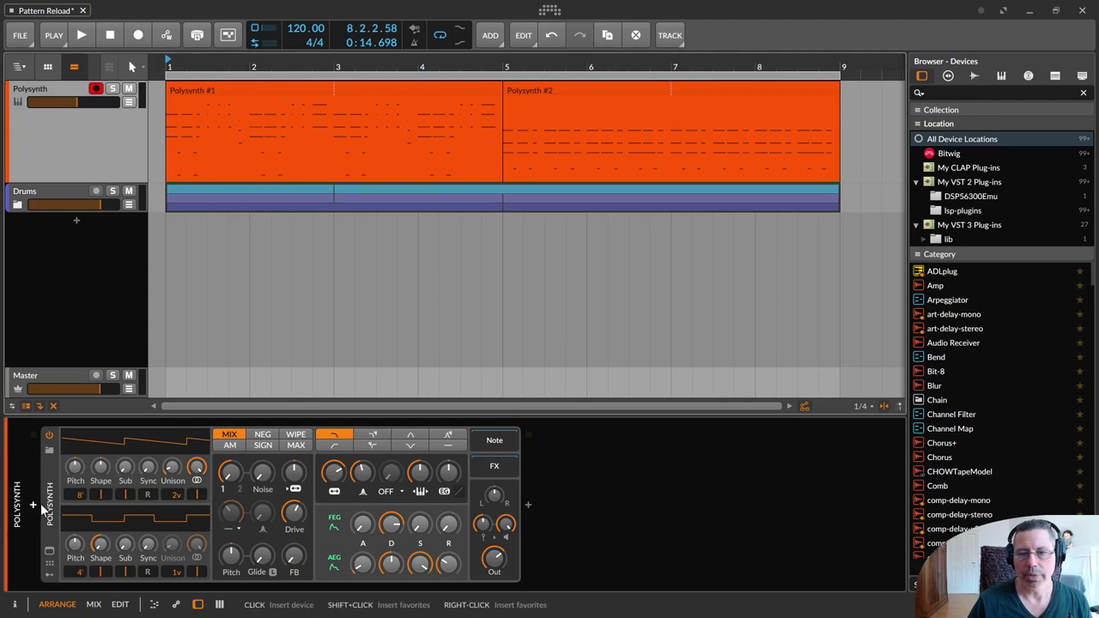
# Play the arrangement to hear the Polysynth pattern with drums, stop playback, and check which action is available to undo.
pyautogui.click(48, 506)
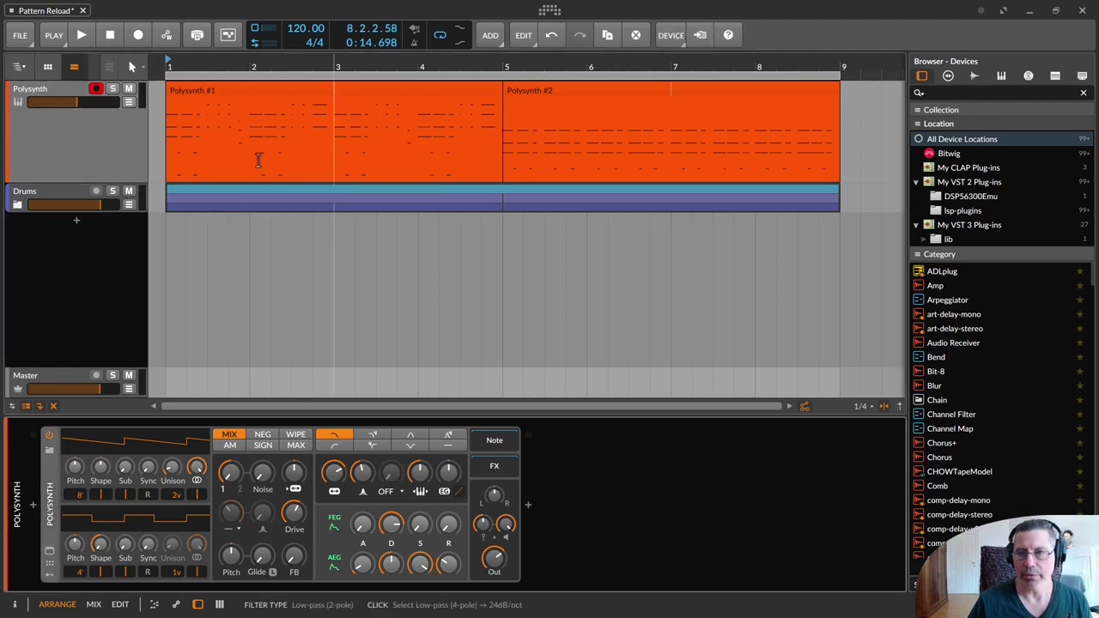
pyautogui.click(84, 35)
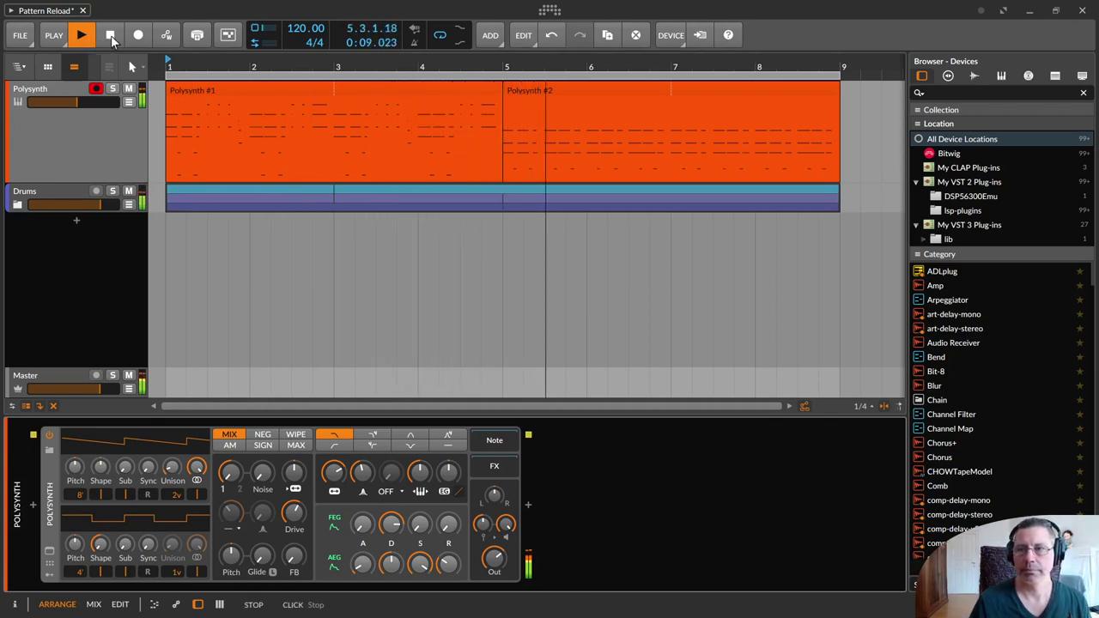
pyautogui.click(112, 41)
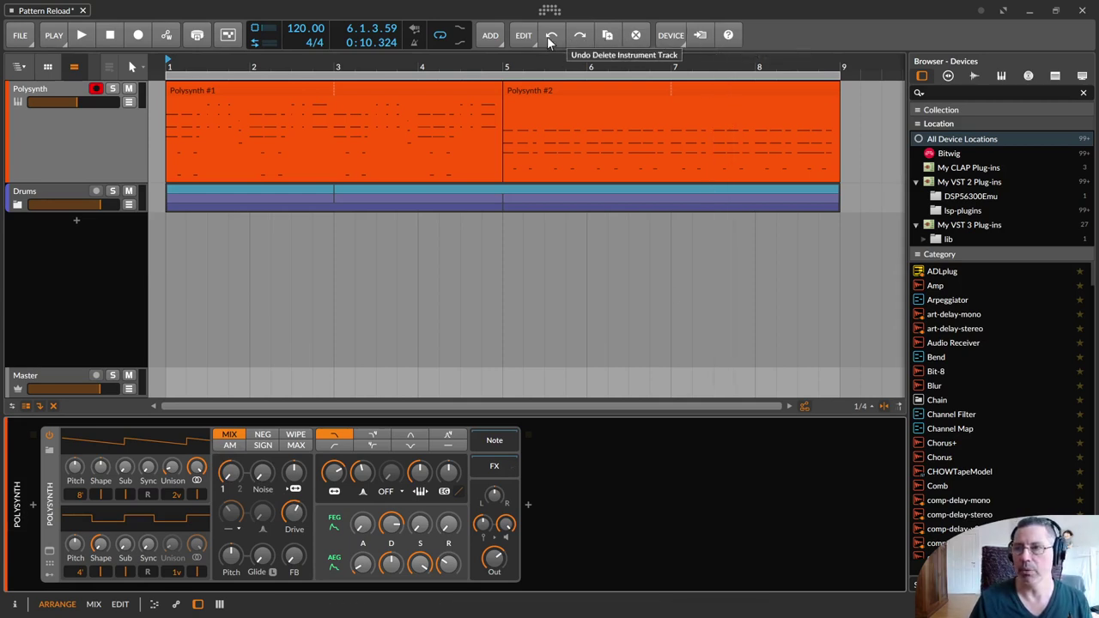
pyautogui.click(523, 39)
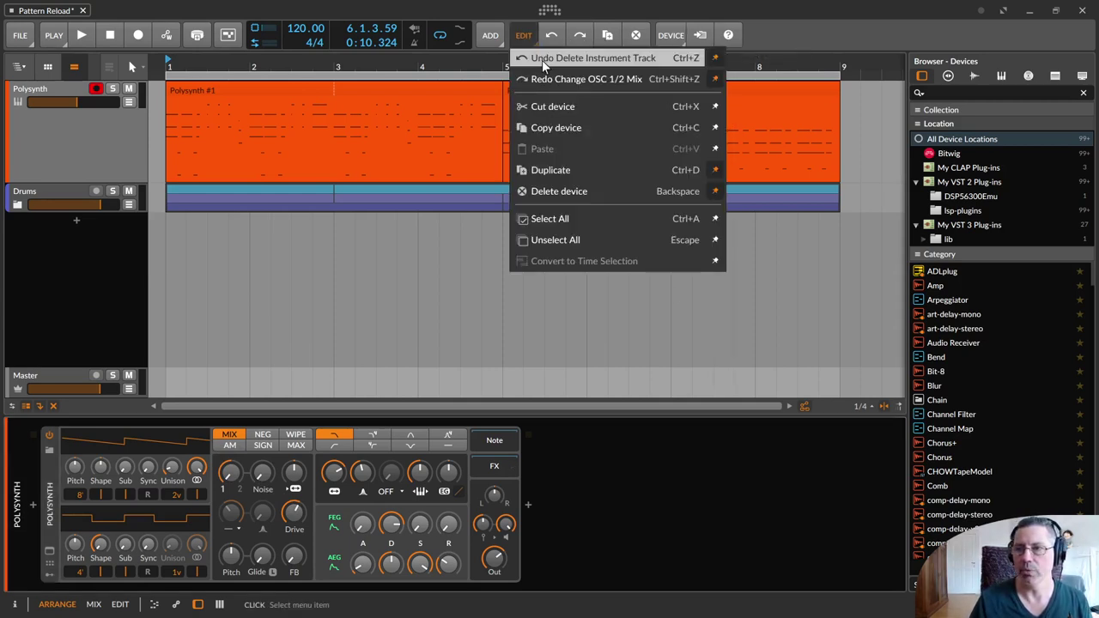
pyautogui.click(393, 363)
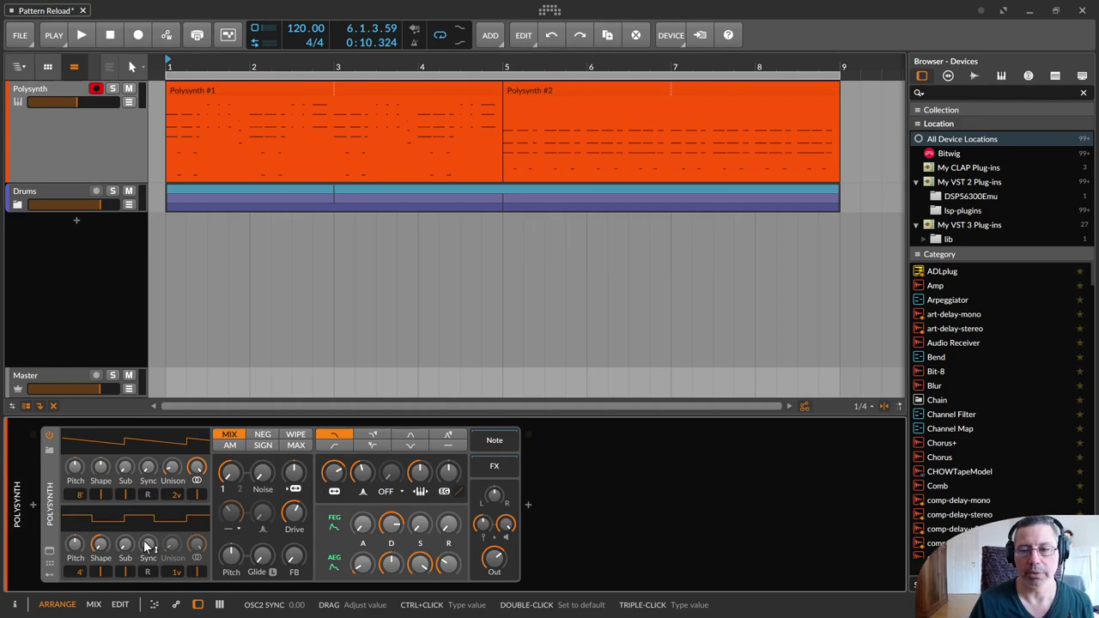
# Add a Macro modulator to the Polysynth and turn its knob fully up.
pyautogui.click(49, 574)
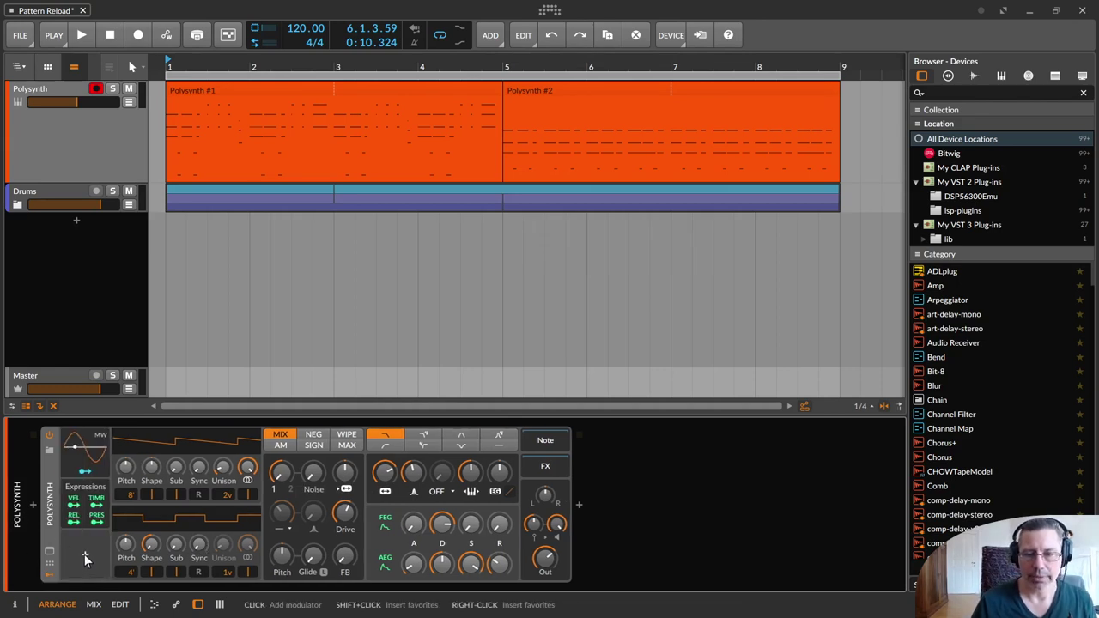
pyautogui.click(85, 555)
pyautogui.write('ma')
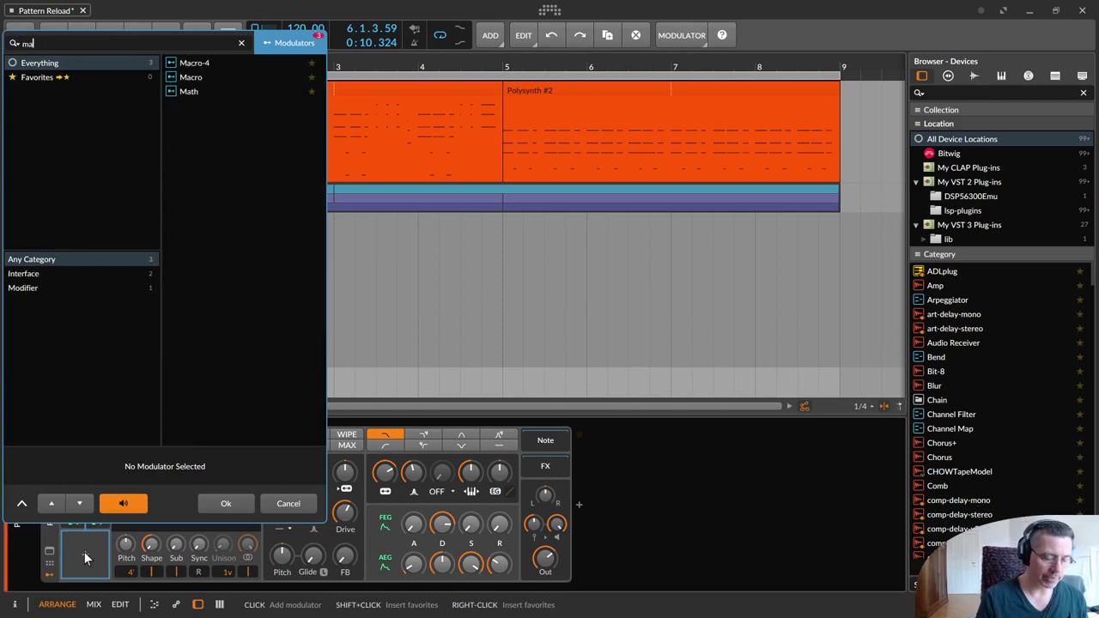
pyautogui.press('Down')
pyautogui.press('Down')
pyautogui.press('Return')
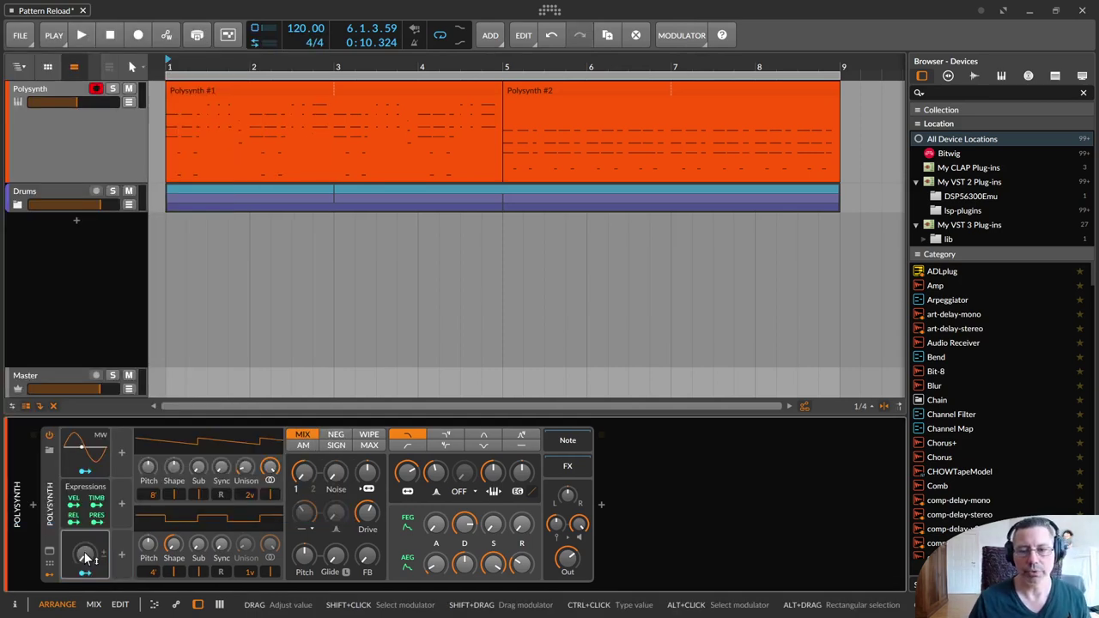
pyautogui.moveTo(86, 558); pyautogui.dragTo(89, 564)
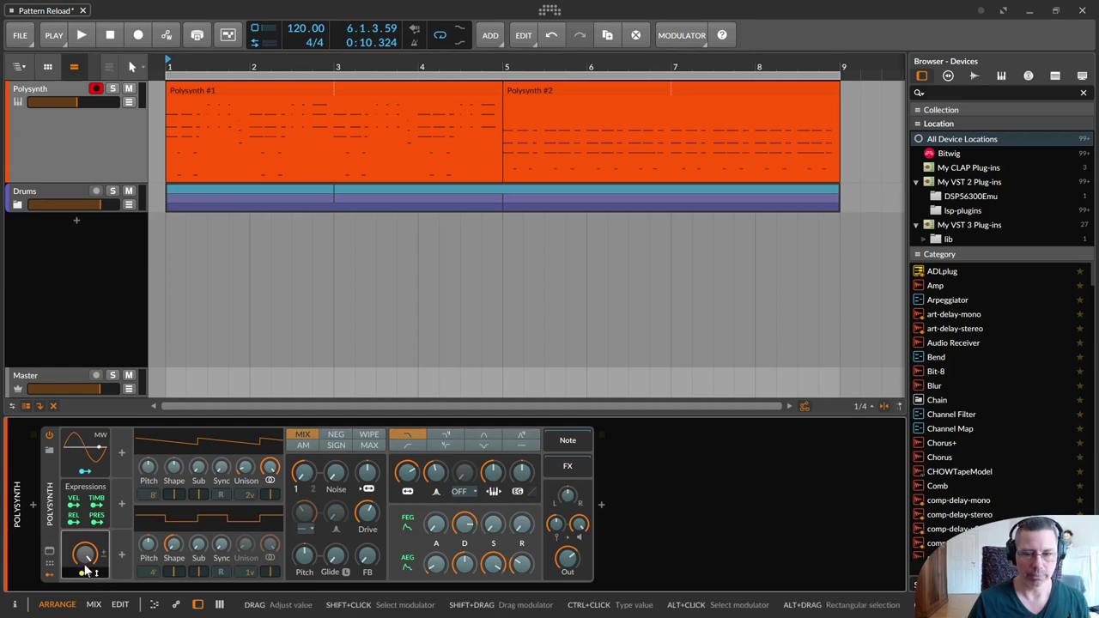
# During playback, map the macro to the Polysynth's filter cutoff, resonance, amplitude envelope A, D, S and R, Glide, Noise and oscillator 1 Sub.
pyautogui.click(82, 35)
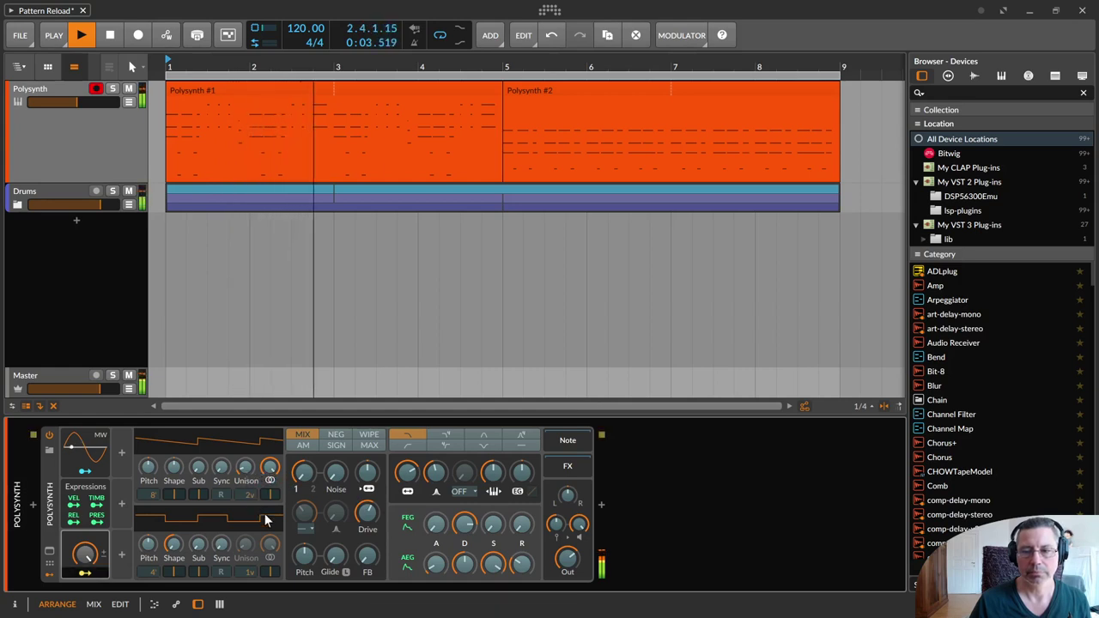
pyautogui.moveTo(409, 476); pyautogui.dragTo(436, 492)
pyautogui.moveTo(436, 565); pyautogui.dragTo(521, 583)
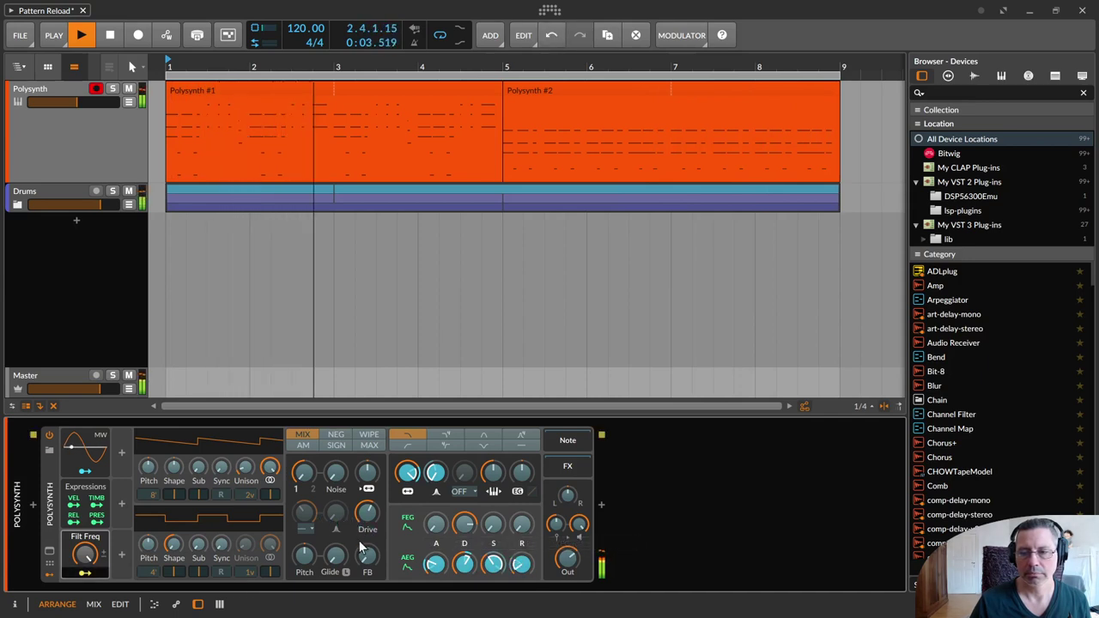
pyautogui.moveTo(335, 557); pyautogui.dragTo(334, 555)
pyautogui.moveTo(337, 486); pyautogui.dragTo(337, 484)
pyautogui.moveTo(200, 474); pyautogui.dragTo(200, 474)
pyautogui.press('space')
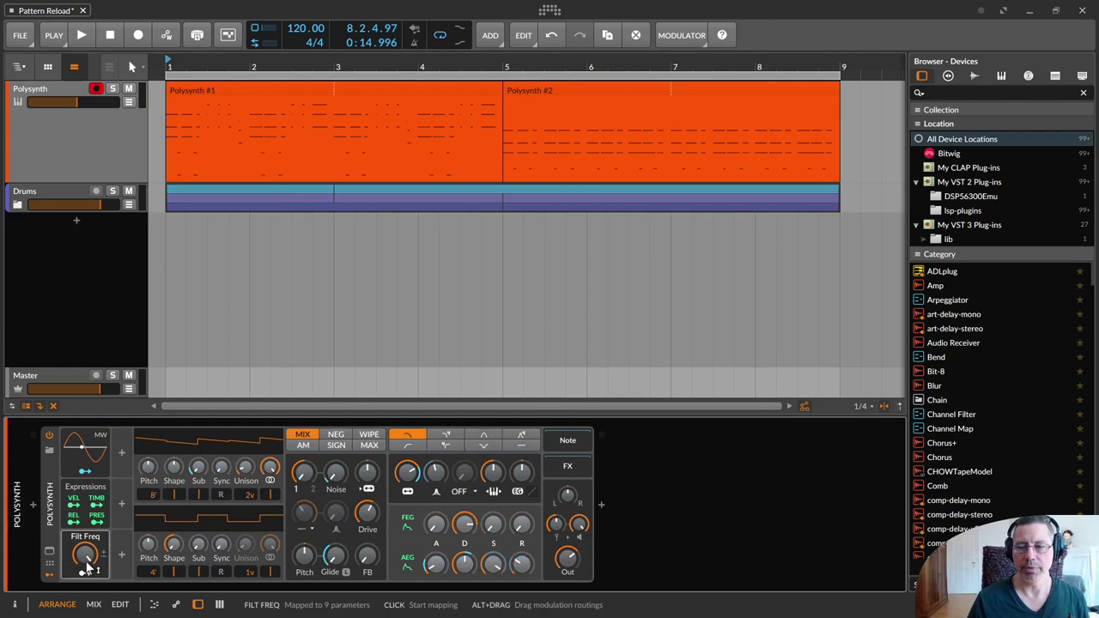
# Sweep the Filt Freq macro between minimum and maximum, then play the pattern to hear the mapped Polysynth changes.
pyautogui.moveTo(85, 555); pyautogui.dragTo(85, 590)
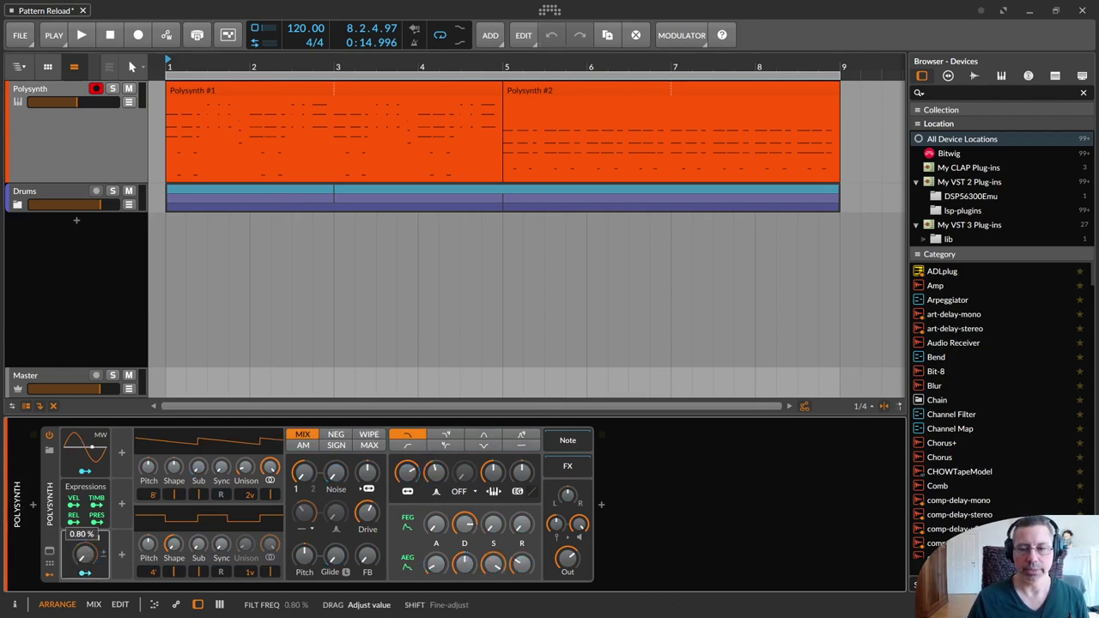
pyautogui.moveTo(85, 555); pyautogui.dragTo(85, 515)
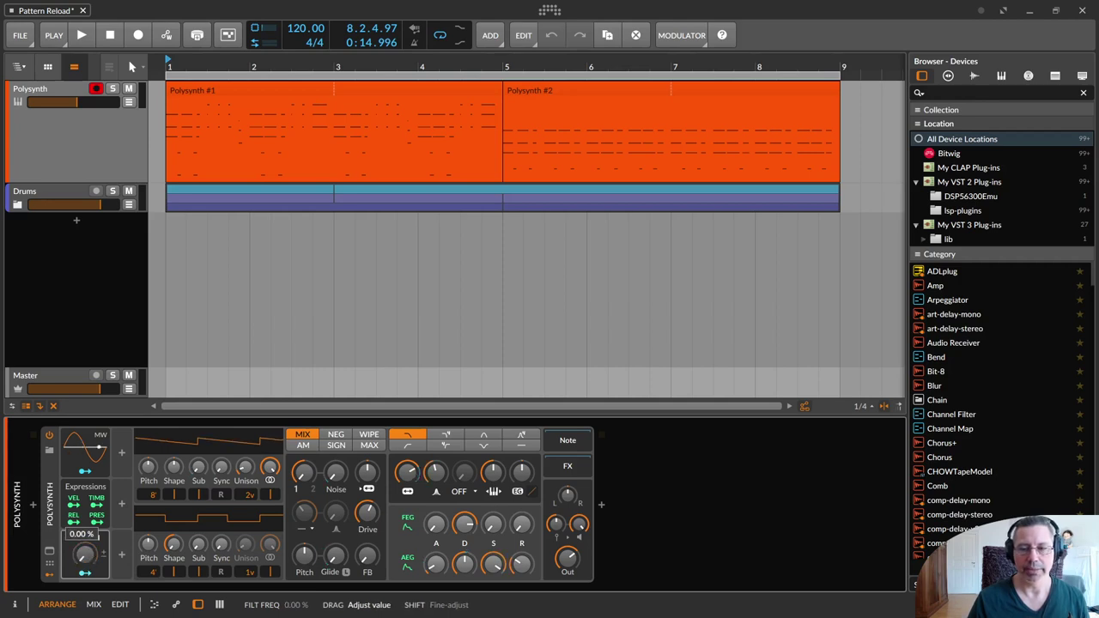
pyautogui.moveTo(85, 555); pyautogui.dragTo(85, 592)
pyautogui.moveTo(85, 554); pyautogui.dragTo(85, 515)
pyautogui.moveTo(85, 555); pyautogui.dragTo(87, 515)
pyautogui.press('space')
pyautogui.press('space')
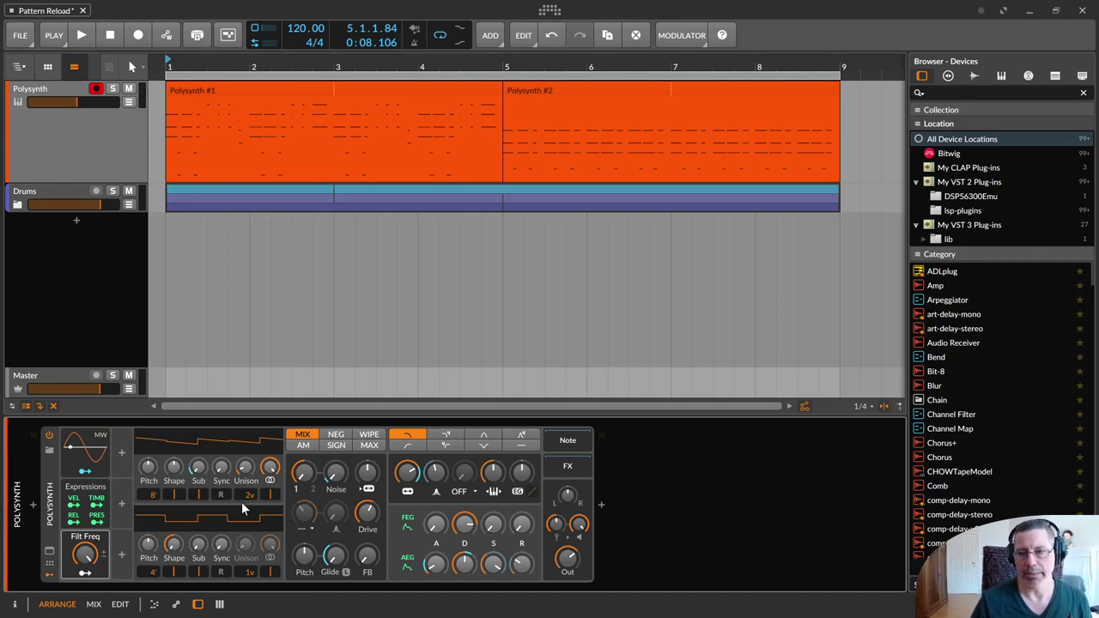
# Insert Phaser+ and Reverb after the Polysynth and turn the Filt Freq macro down slightly.
pyautogui.click(599, 506)
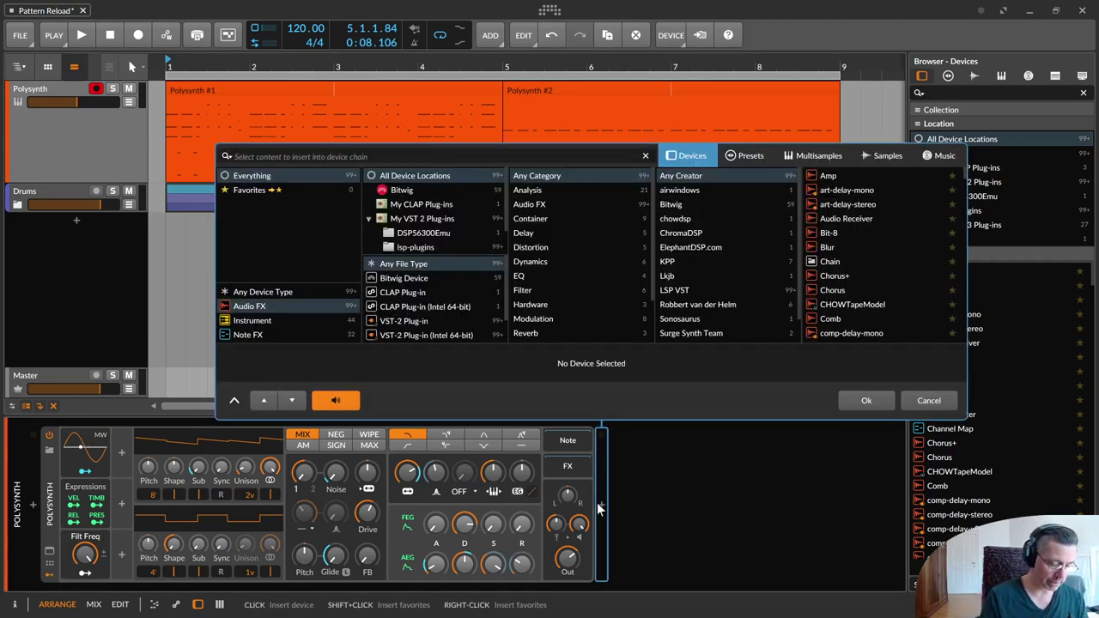
pyautogui.write('phaser')
pyautogui.press('Return')
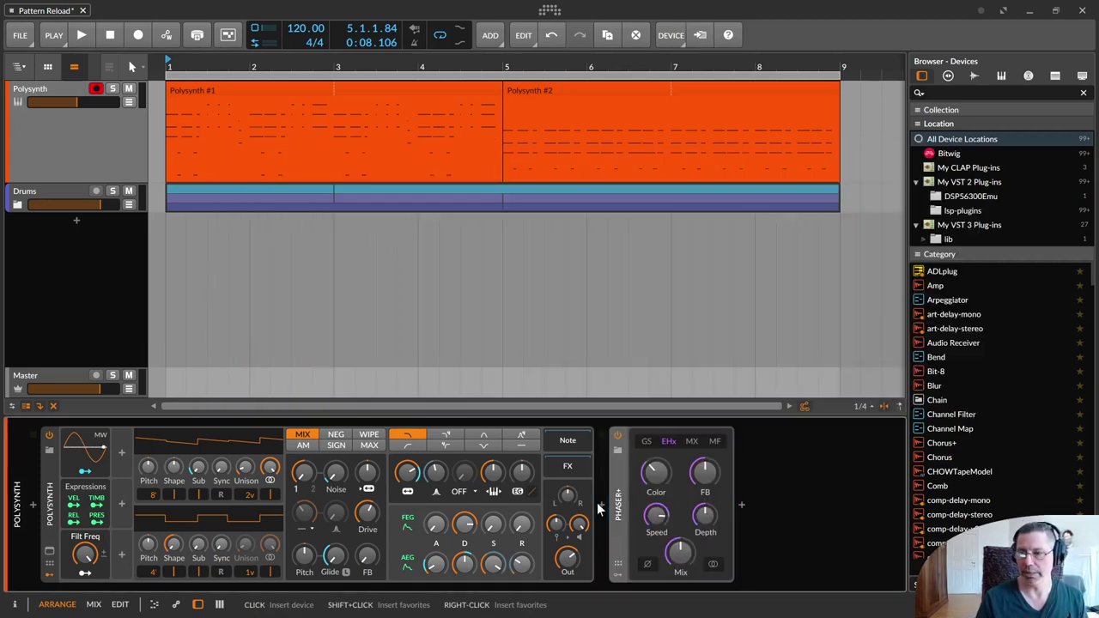
pyautogui.click(743, 504)
pyautogui.write('rever')
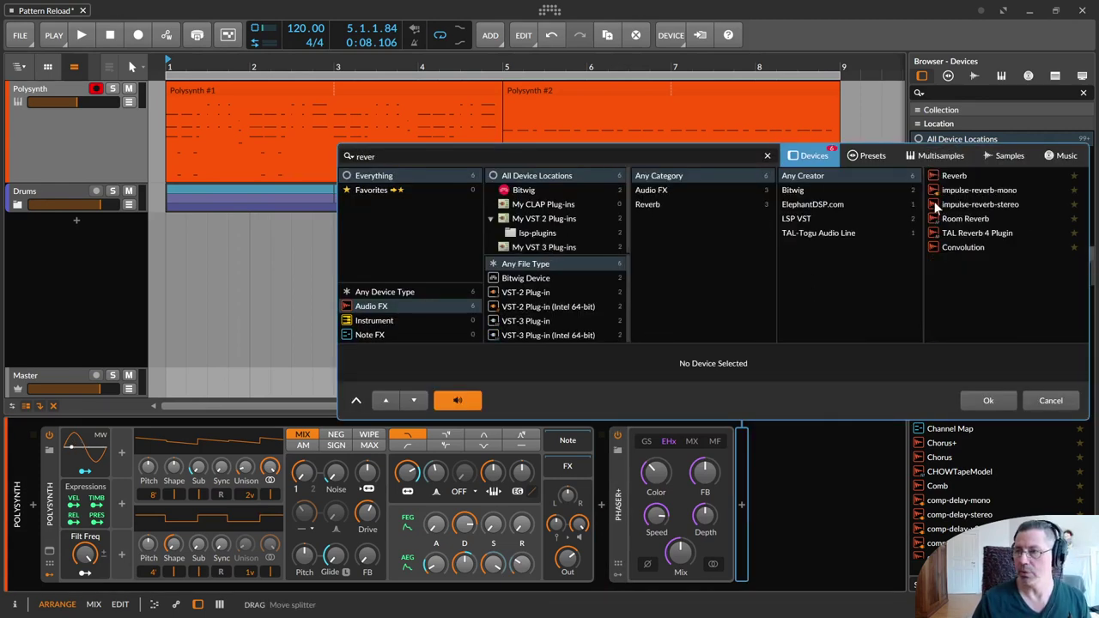
pyautogui.doubleClick(962, 176)
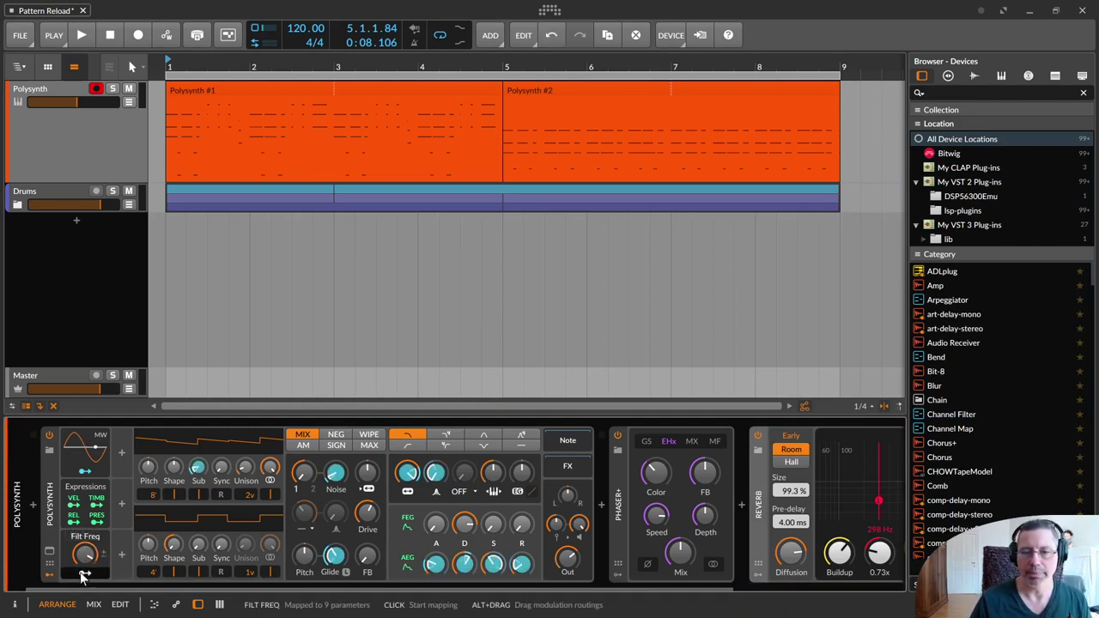
pyautogui.moveTo(84, 558); pyautogui.dragTo(84, 565)
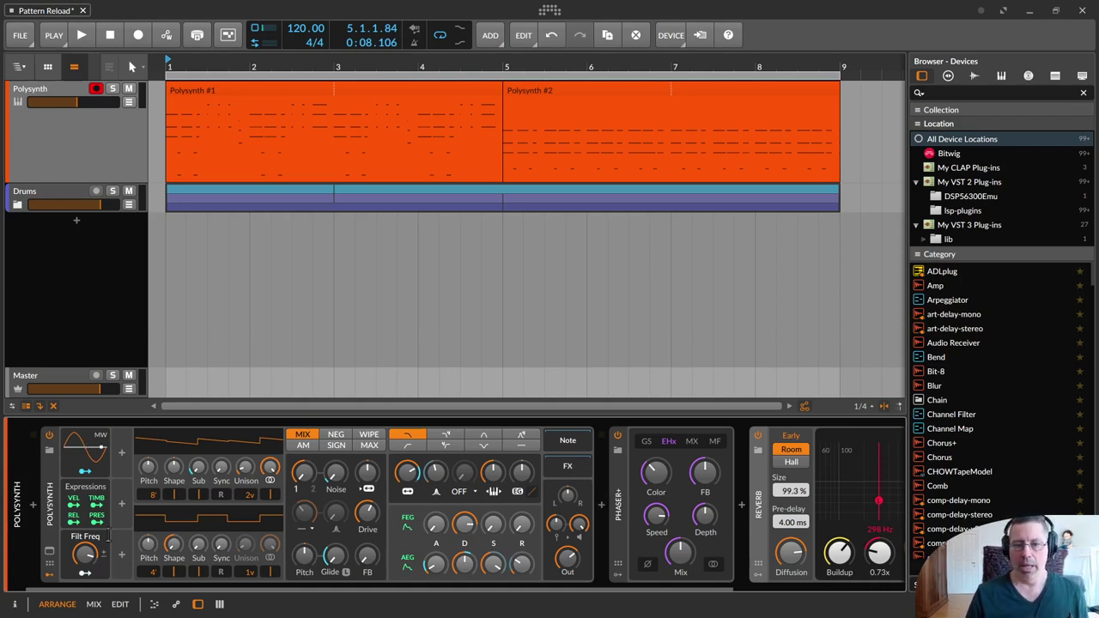
# Insert a Chain device before the Polysynth and move the Polysynth, Phaser+ and Reverb into it.
pyautogui.click(33, 508)
pyautogui.write('chain')
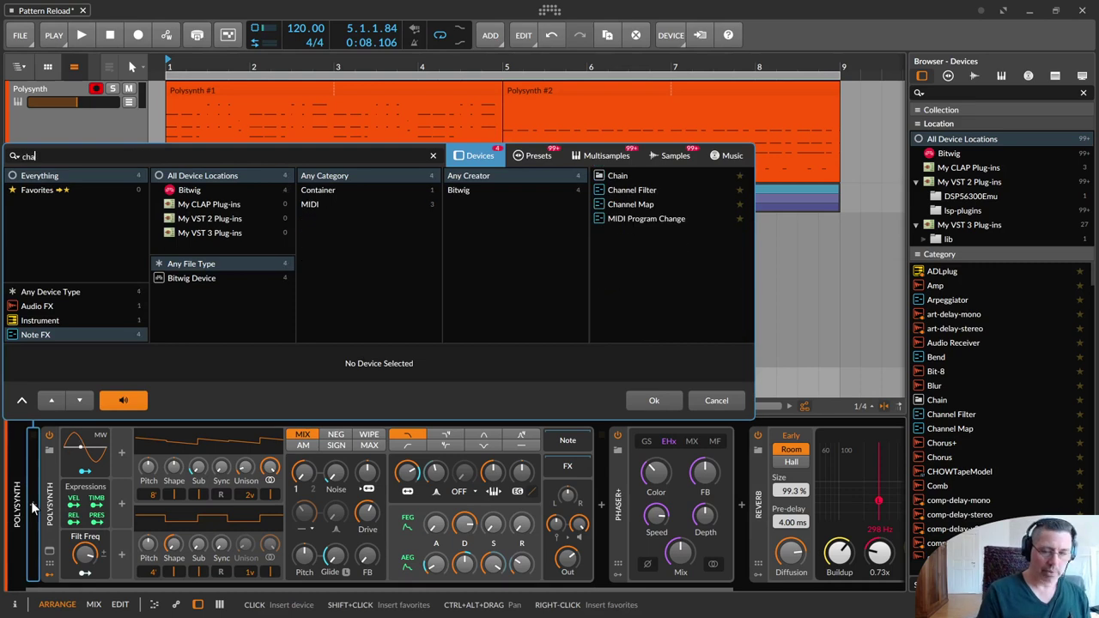
pyautogui.press('Down')
pyautogui.press('Return')
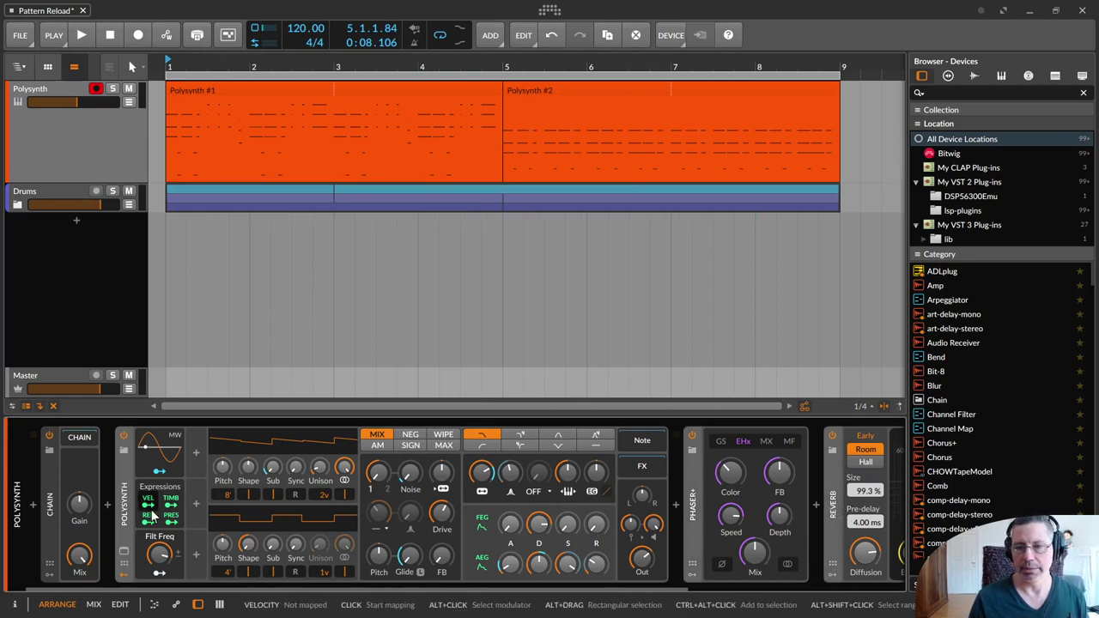
pyautogui.moveTo(124, 512); pyautogui.dragTo(72, 442)
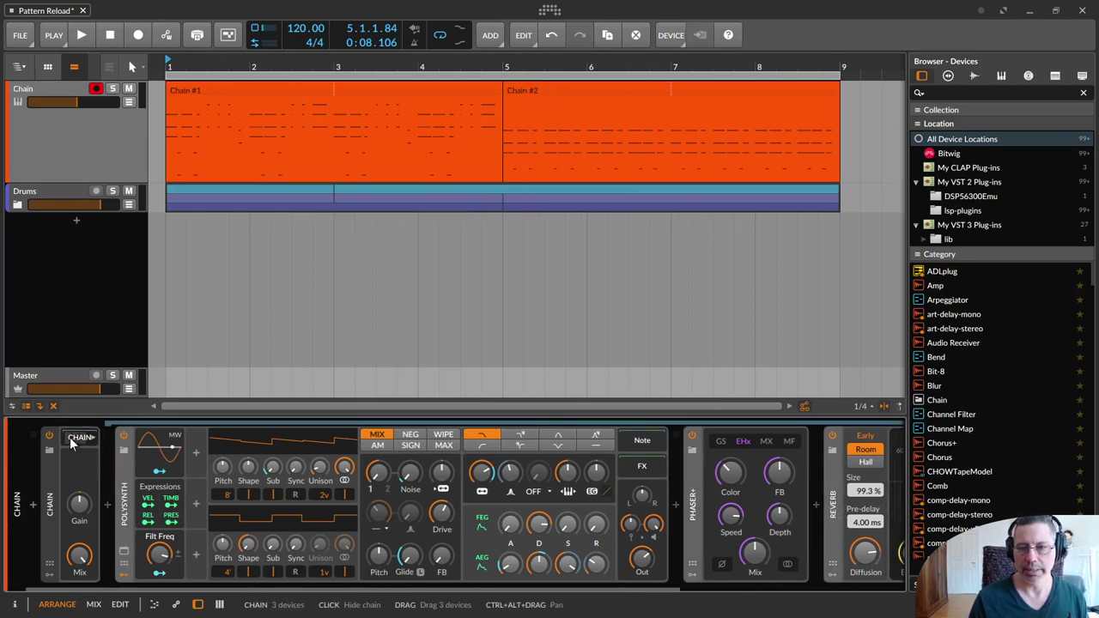
# Replace the Polysynth's Filt Freq macro with a new Macro modulator on the Chain device, turned fully up.
pyautogui.click(143, 559)
pyautogui.press('Delete')
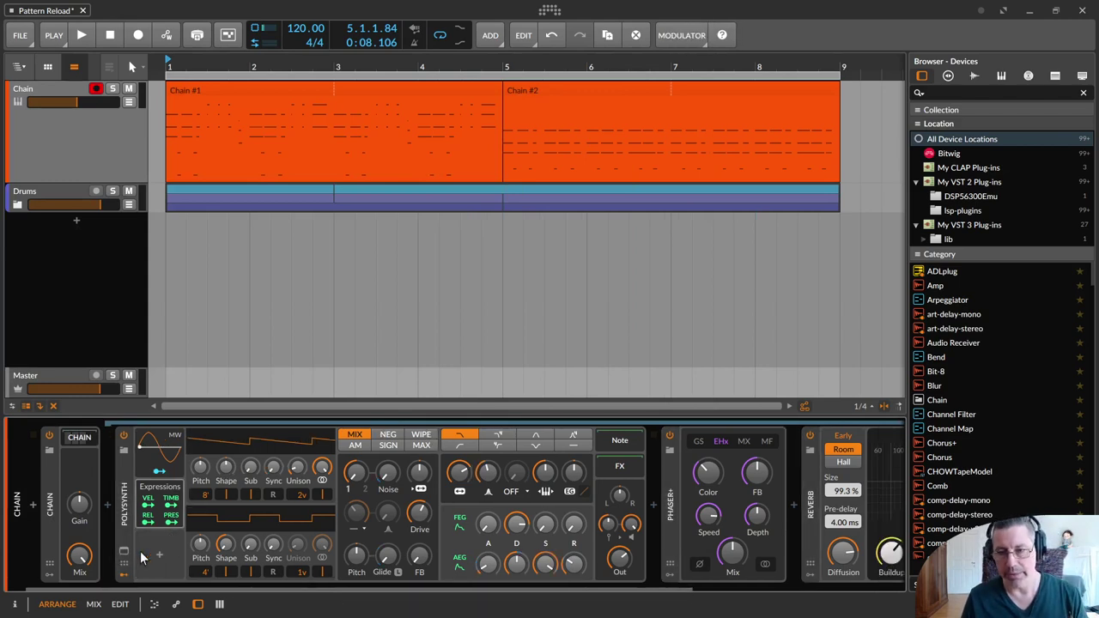
pyautogui.click(49, 575)
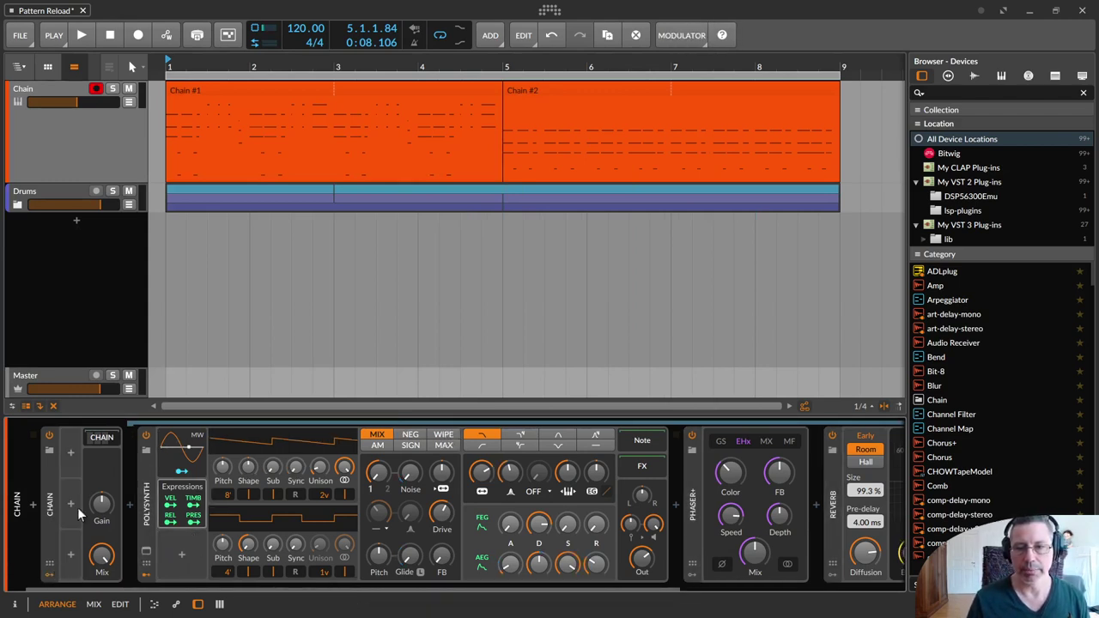
pyautogui.click(72, 450)
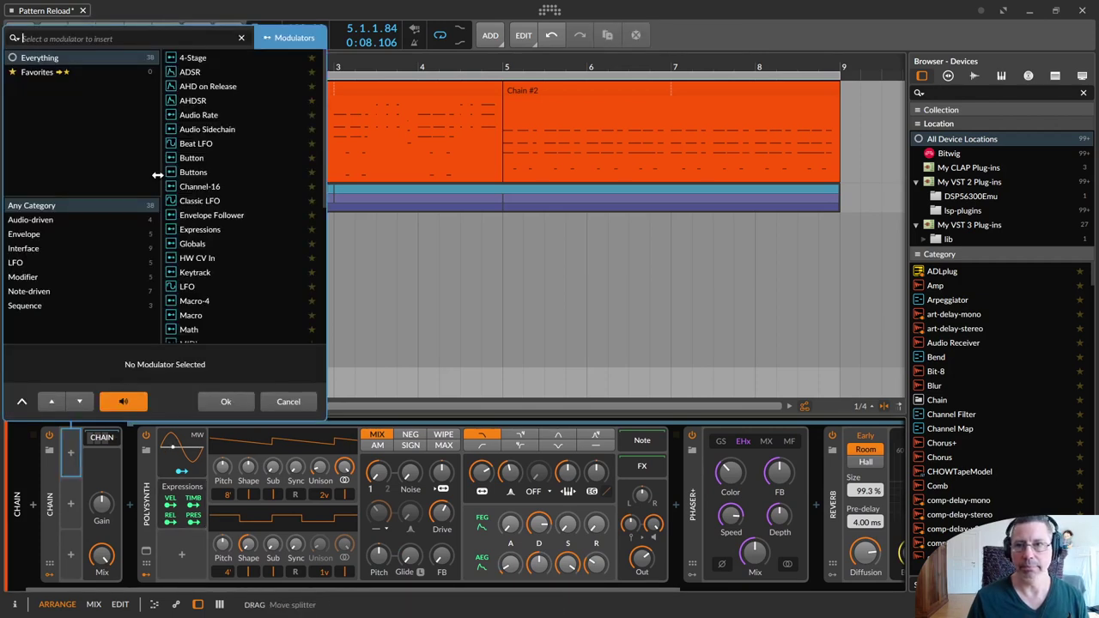
pyautogui.write('mac')
pyautogui.press('Down')
pyautogui.press('Down')
pyautogui.press('Return')
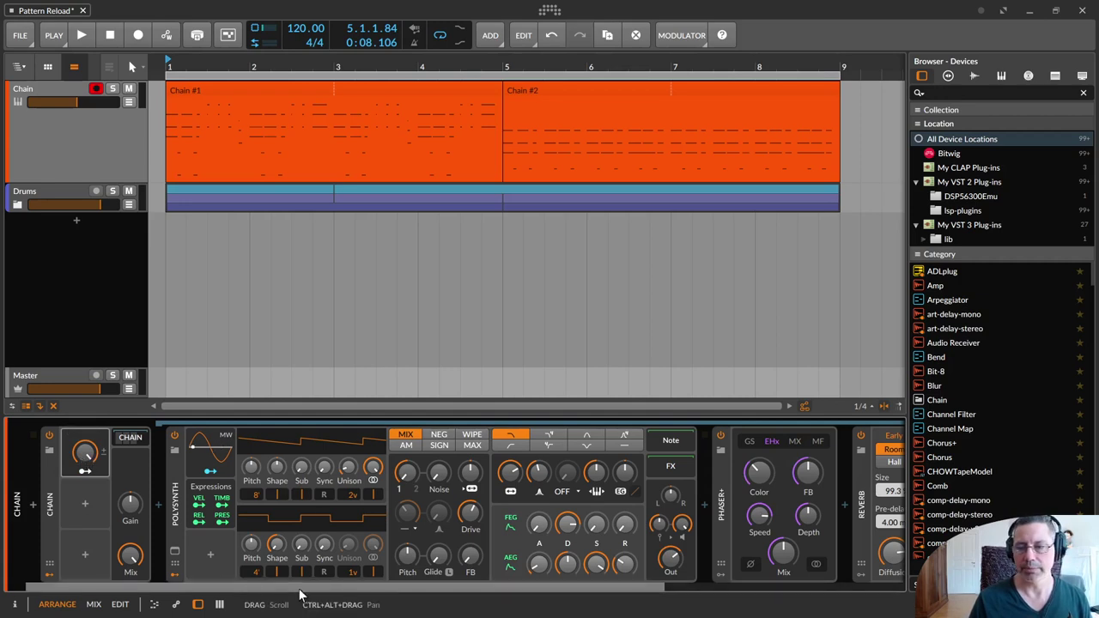
# During playback, map the Chain's macro to the Polysynth filter cutoff and to Phaser+ Mix, Speed, Depth, FB and stereo modulation.
pyautogui.moveTo(304, 591); pyautogui.dragTo(618, 606)
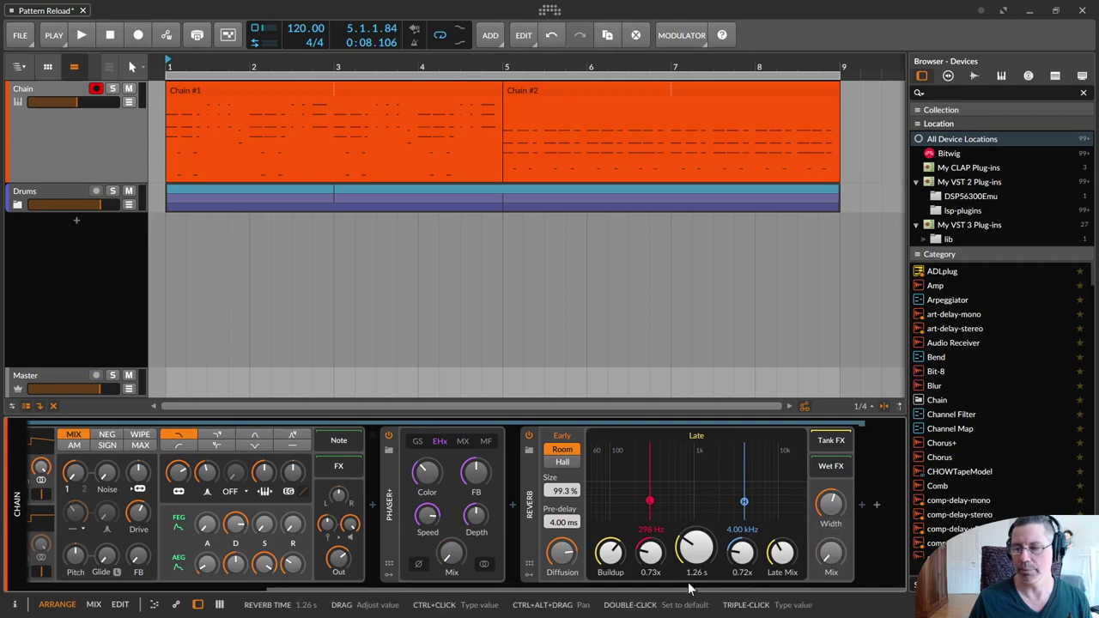
pyautogui.hscroll(-5, 393, 566)
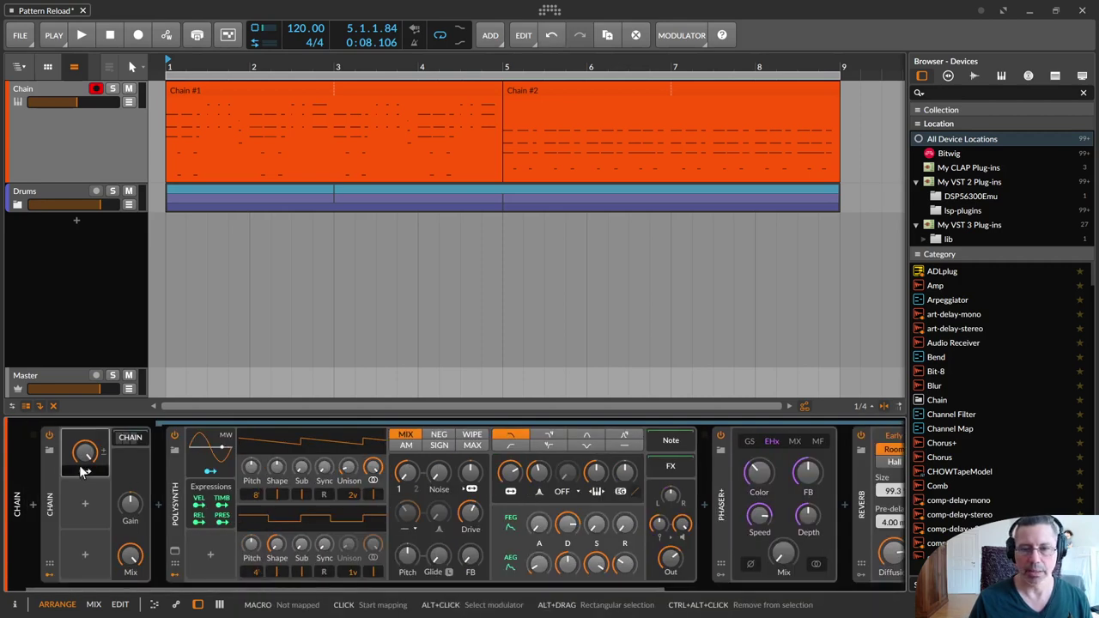
pyautogui.click(89, 472)
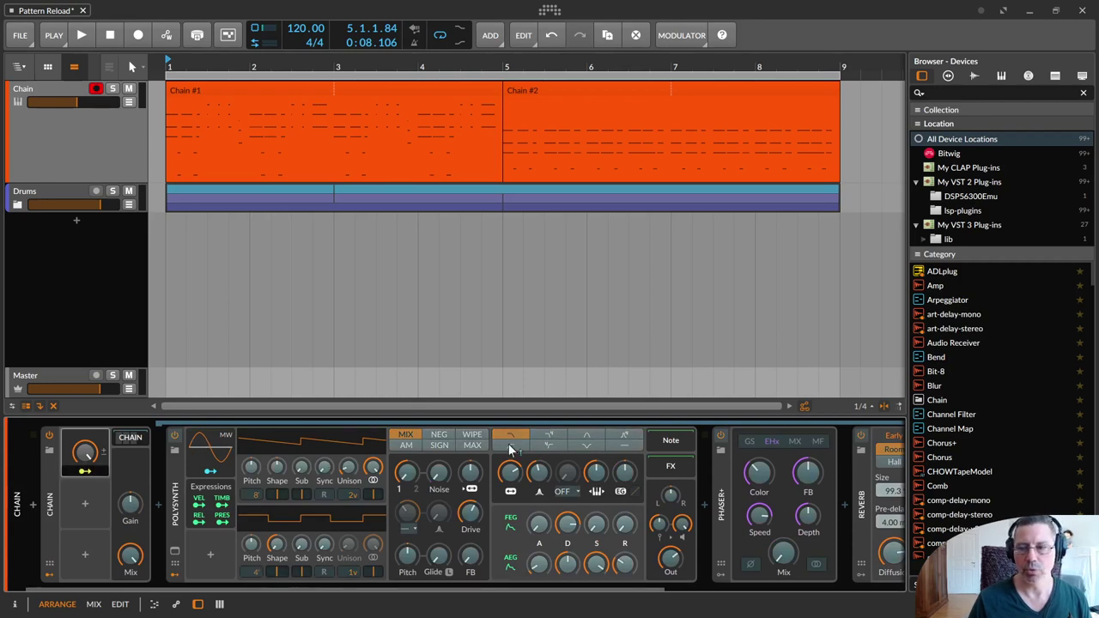
pyautogui.press('space')
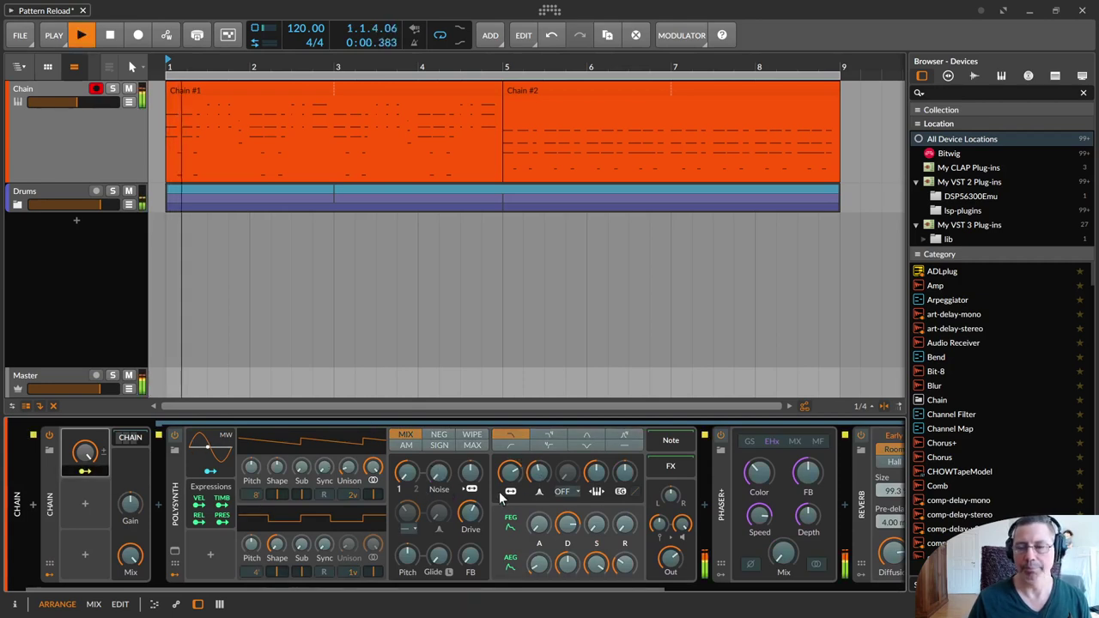
pyautogui.moveTo(509, 471); pyautogui.dragTo(510, 501)
pyautogui.moveTo(785, 553); pyautogui.dragTo(814, 470)
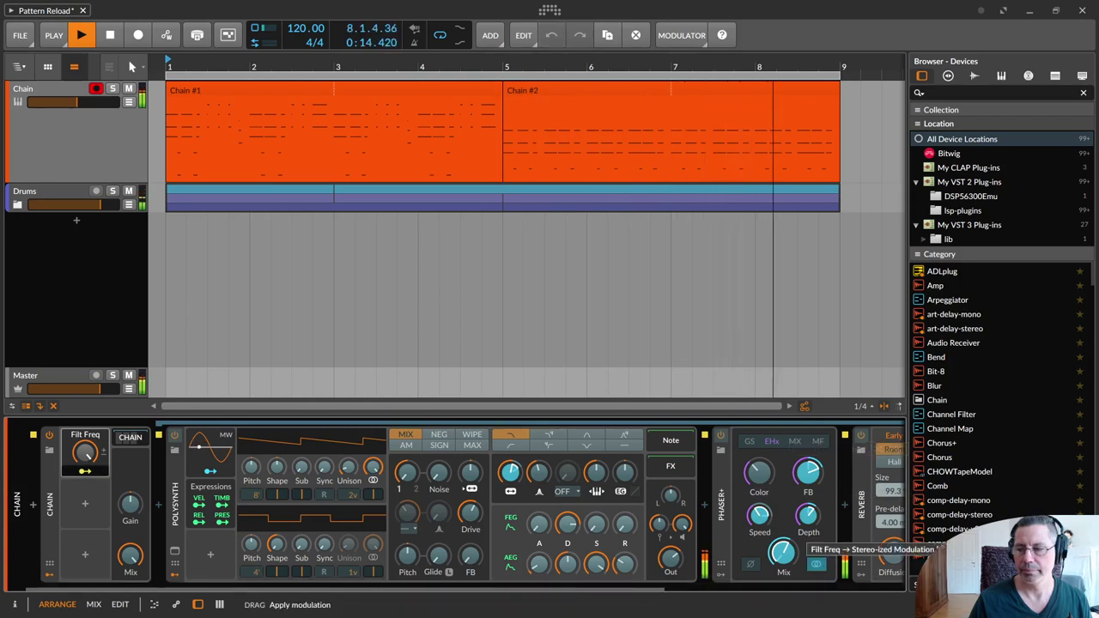
# Map the Chain's macro to the Reverb's Mix, Late Mix, reverb time and Width, with a Width modulation of 30%.
pyautogui.moveTo(637, 589); pyautogui.dragTo(881, 591)
pyautogui.moveTo(828, 562); pyautogui.dragTo(828, 561)
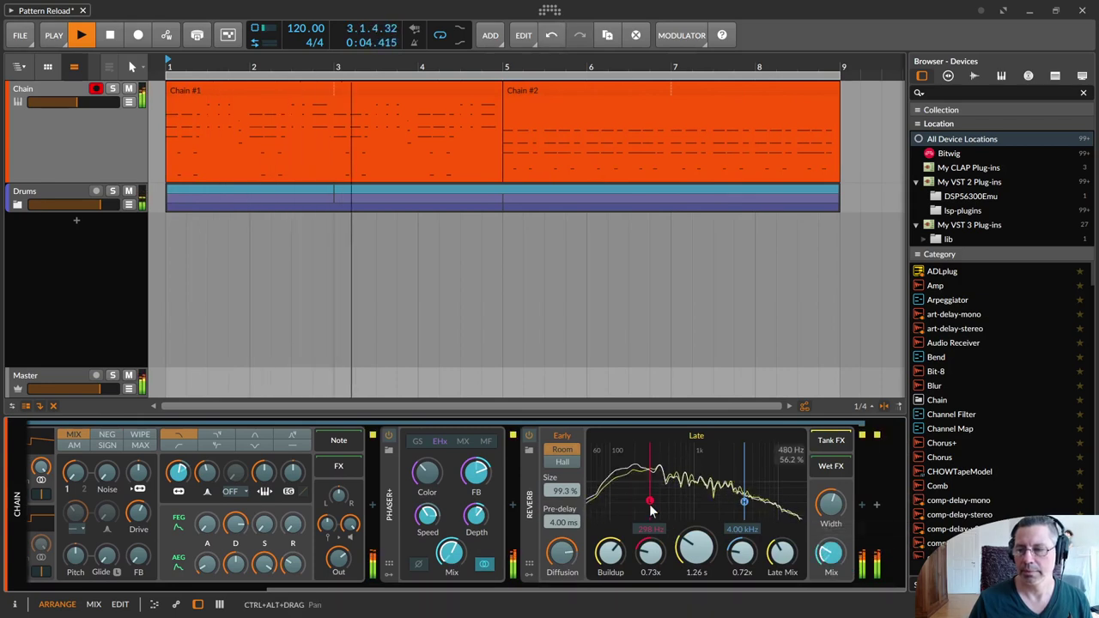
pyautogui.moveTo(781, 554); pyautogui.dragTo(781, 550)
pyautogui.moveTo(680, 558); pyautogui.dragTo(680, 548)
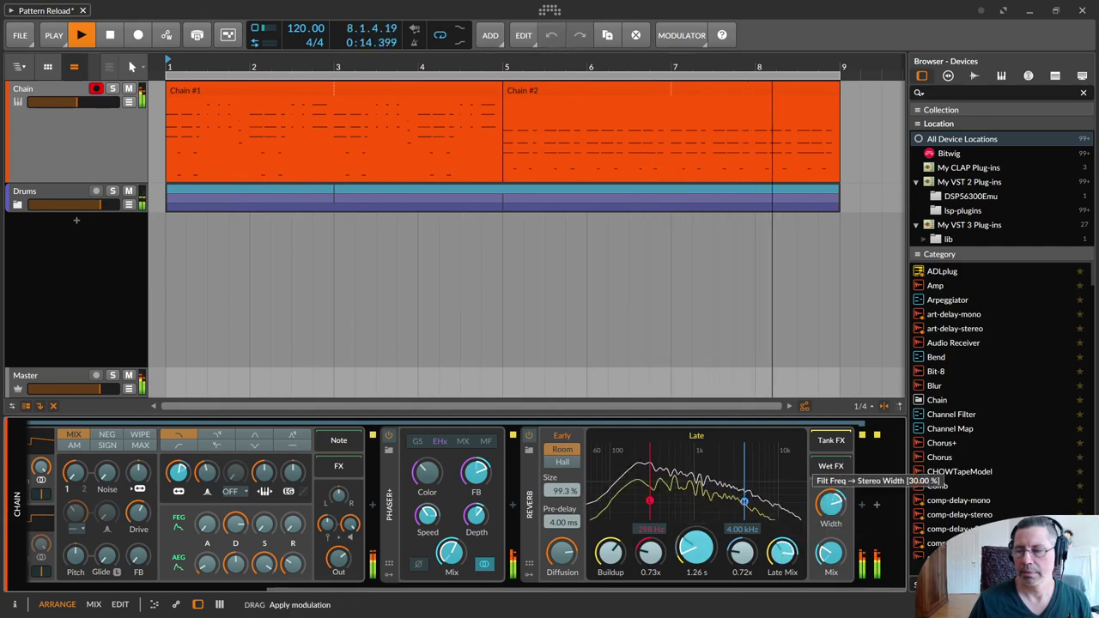
pyautogui.moveTo(713, 588); pyautogui.dragTo(364, 590)
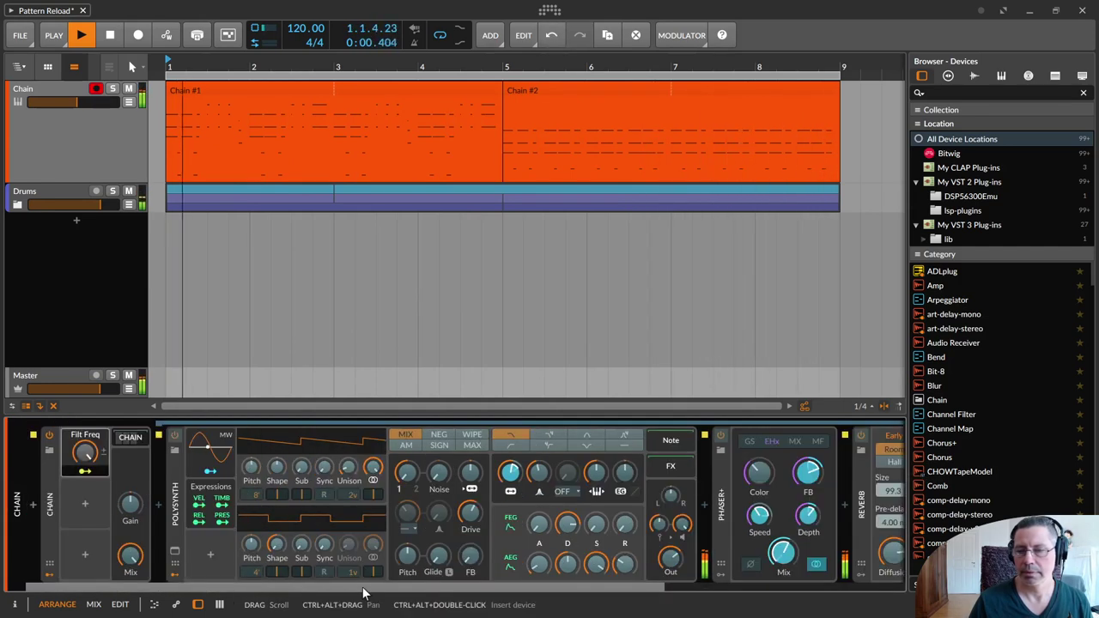
# Sweep the Chain's Filt Freq macro through its range during playback, then stop playback.
pyautogui.moveTo(85, 454); pyautogui.dragTo(85, 571)
pyautogui.moveTo(85, 453); pyautogui.dragTo(85, 335)
pyautogui.moveTo(85, 455); pyautogui.dragTo(85, 567)
pyautogui.press('space')
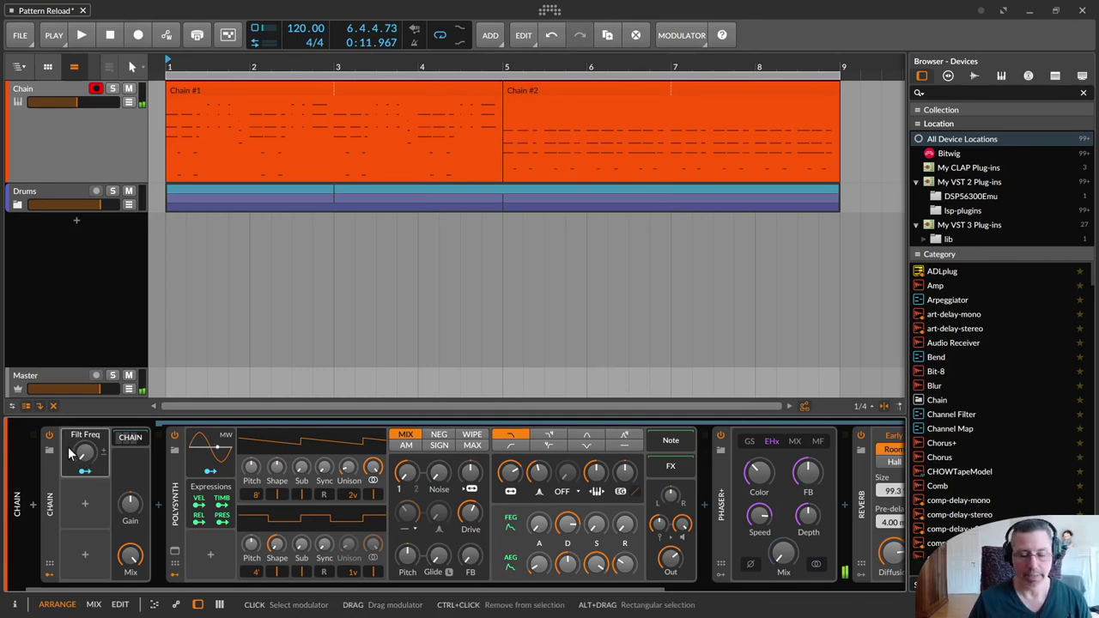
# Delete the Filt Freq macro from the Chain device and hide the Chain's modulator slots.
pyautogui.press('Delete')
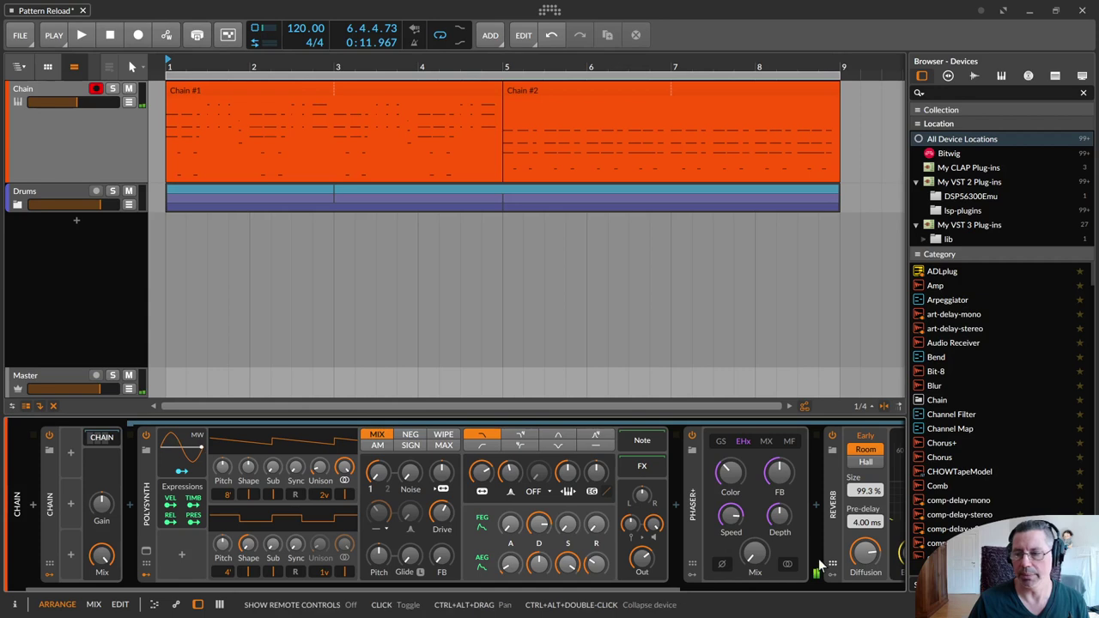
pyautogui.moveTo(675, 588); pyautogui.dragTo(267, 613)
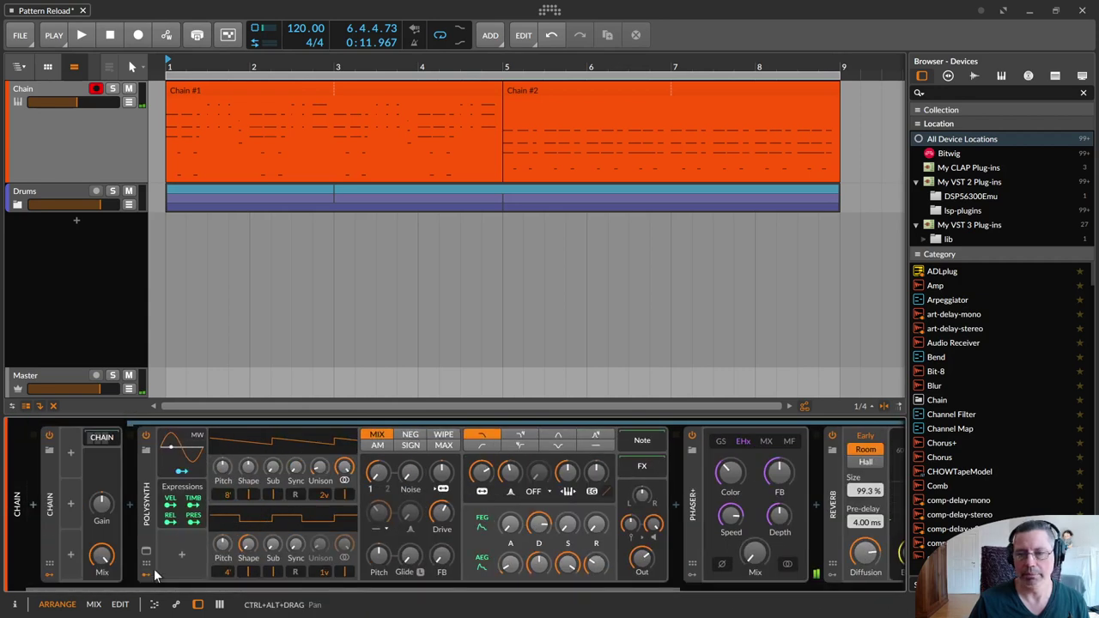
pyautogui.click(49, 576)
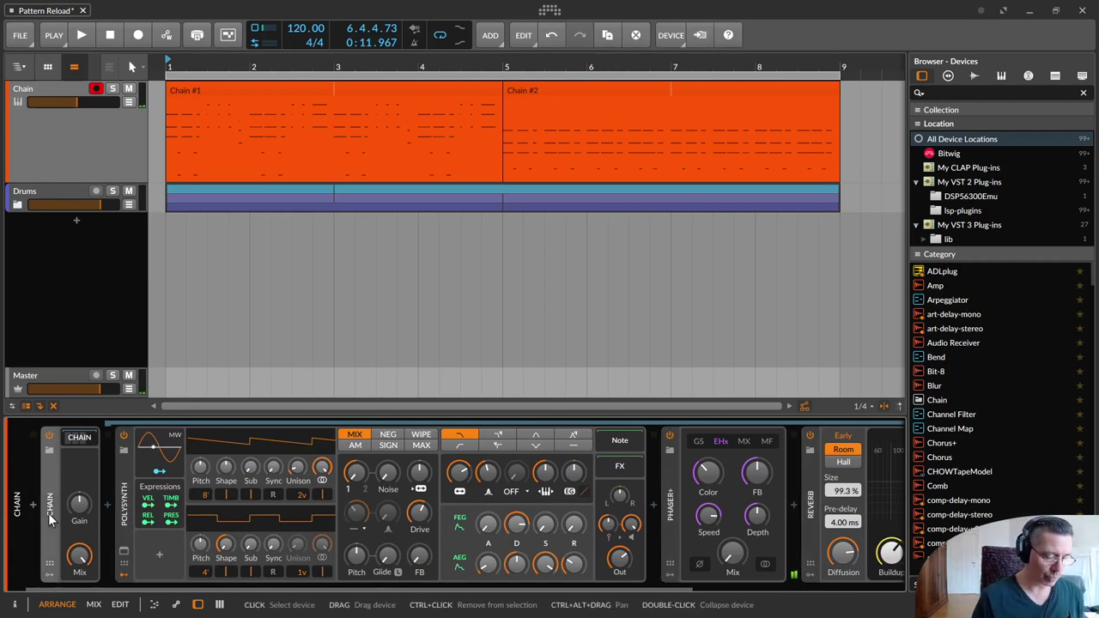
# Insert an Instrument Selector device at the Chain's position so that the Chain becomes its first layer.
pyautogui.hotkey('ctrl', 'g')
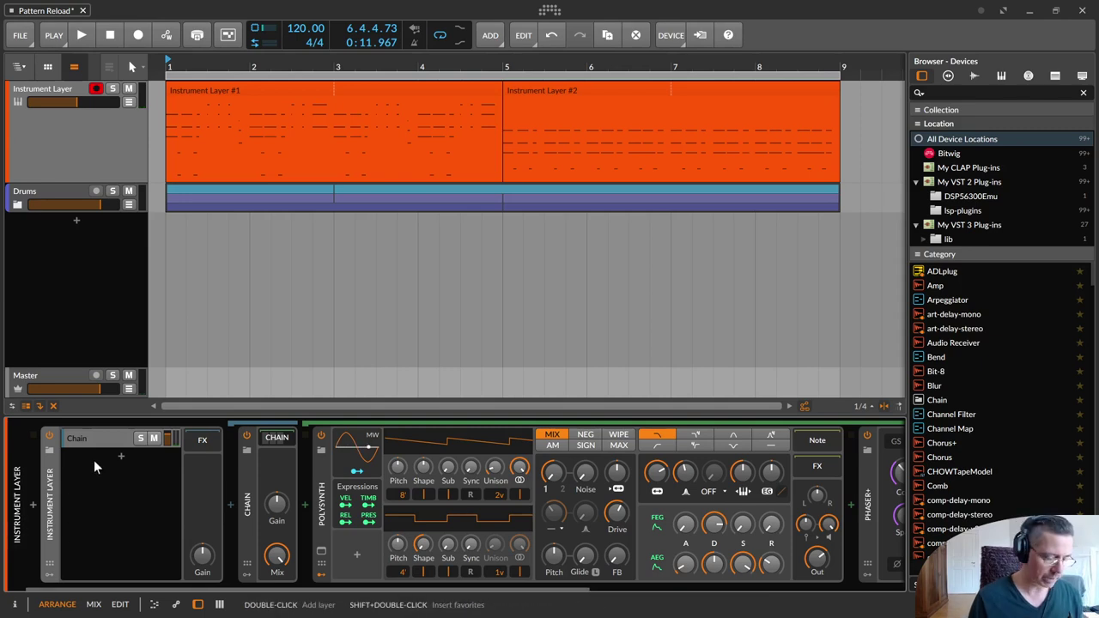
pyautogui.hotkey('ctrl', 'z')
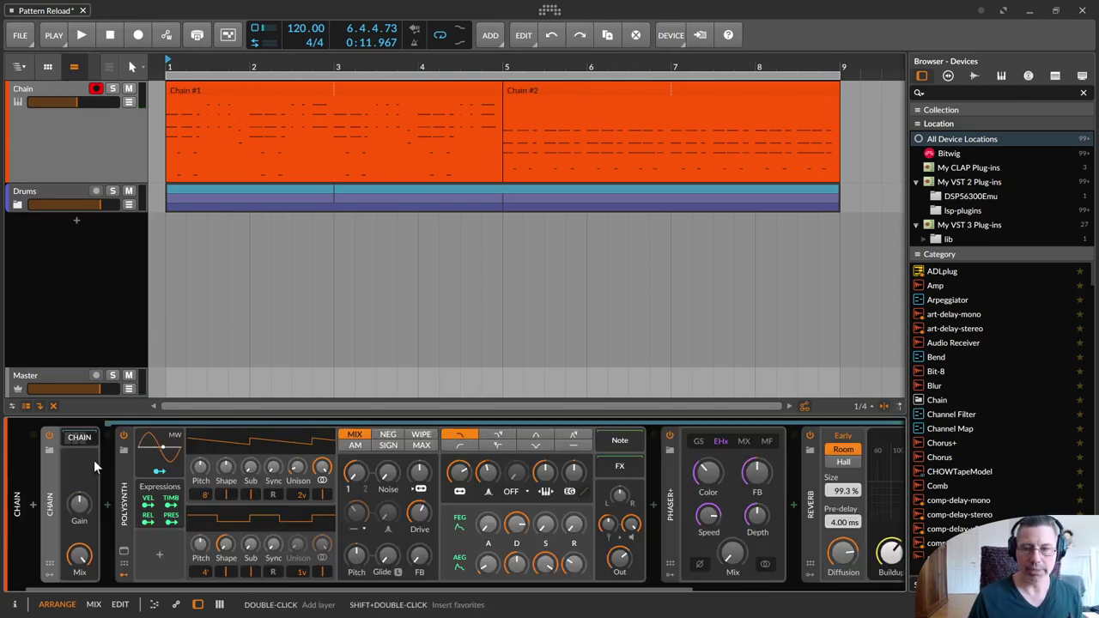
pyautogui.click(34, 506)
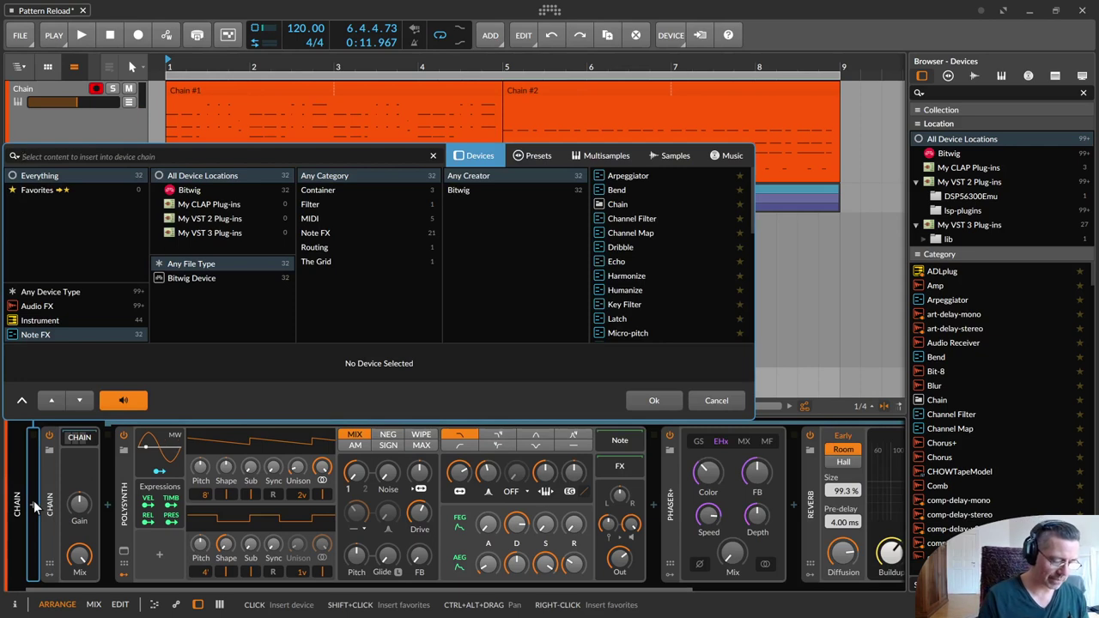
pyautogui.write('instrumen')
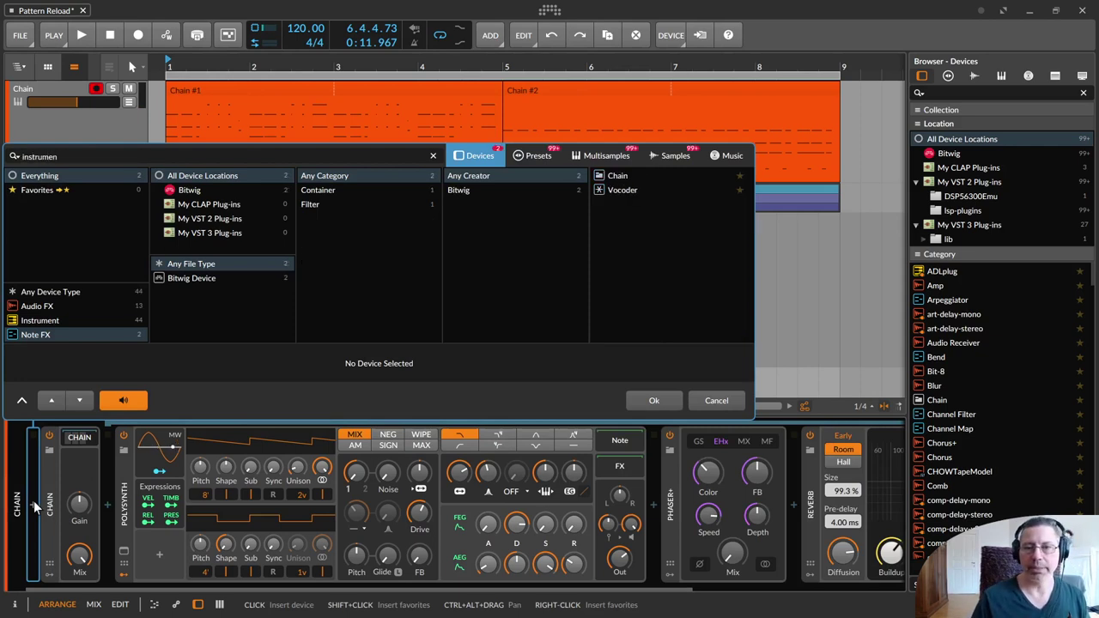
pyautogui.click(75, 319)
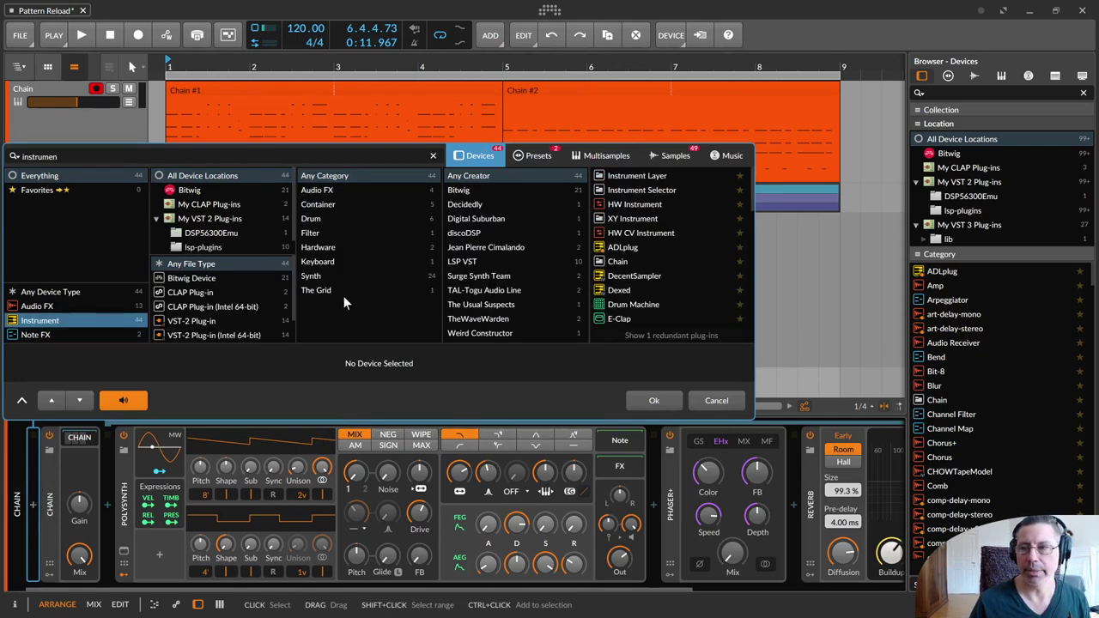
pyautogui.doubleClick(650, 191)
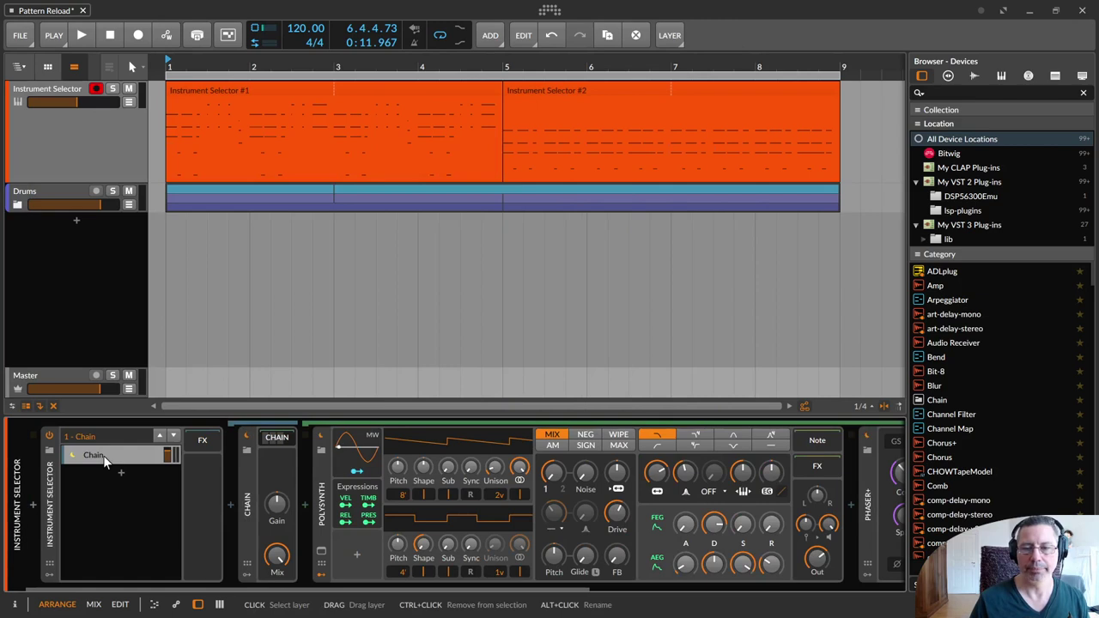
# Rename the Instrument Selector's Chain layer to "Poly original".
pyautogui.click(103, 455)
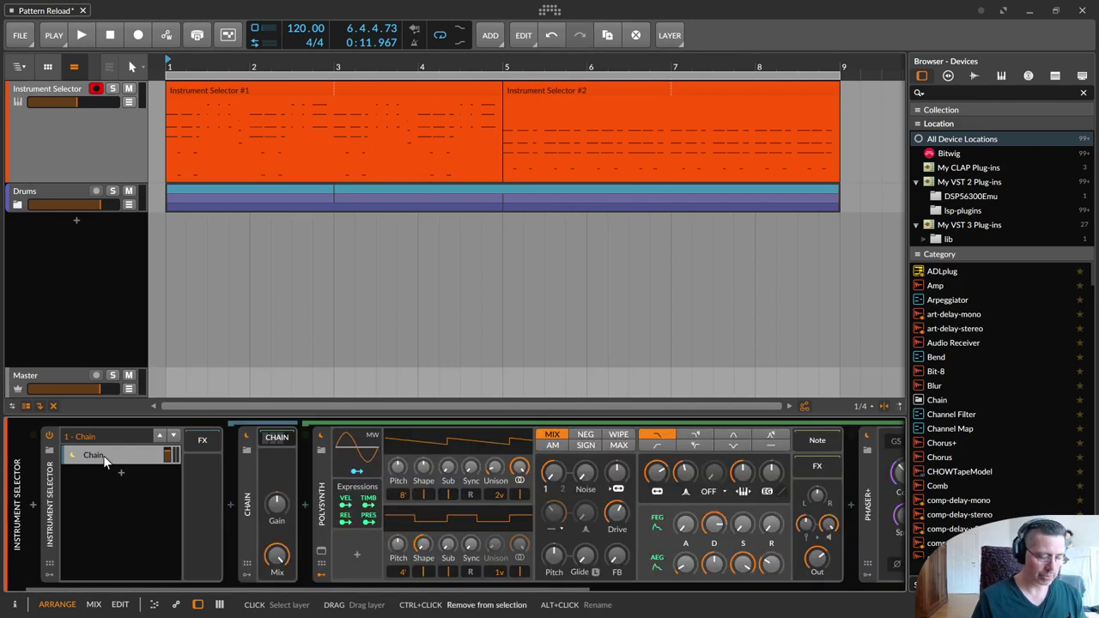
pyautogui.doubleClick(103, 455)
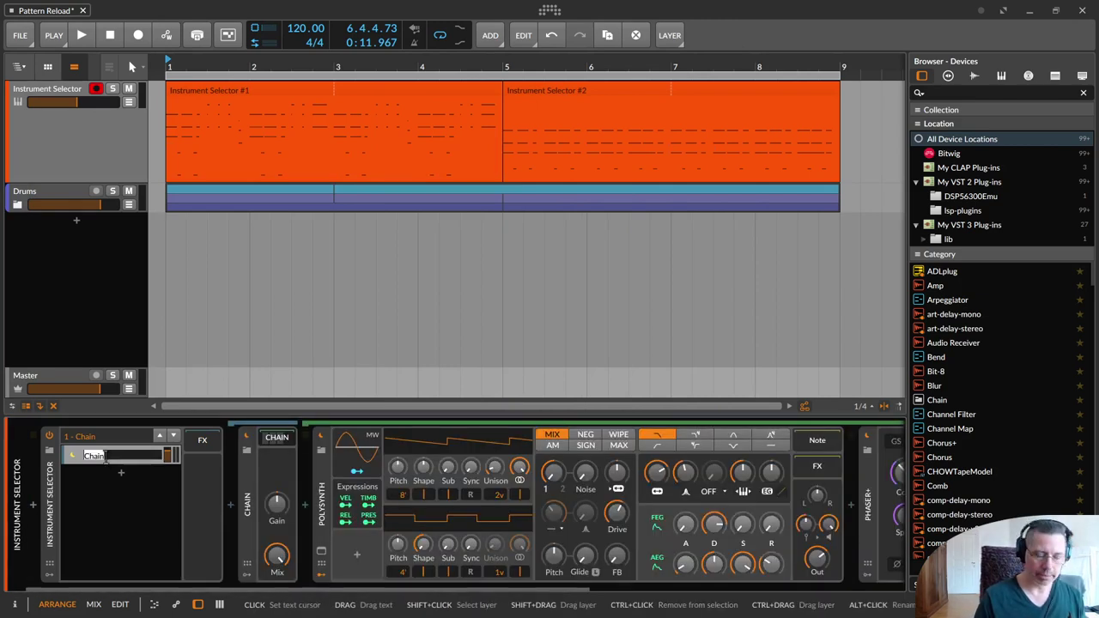
pyautogui.write('Poly original')
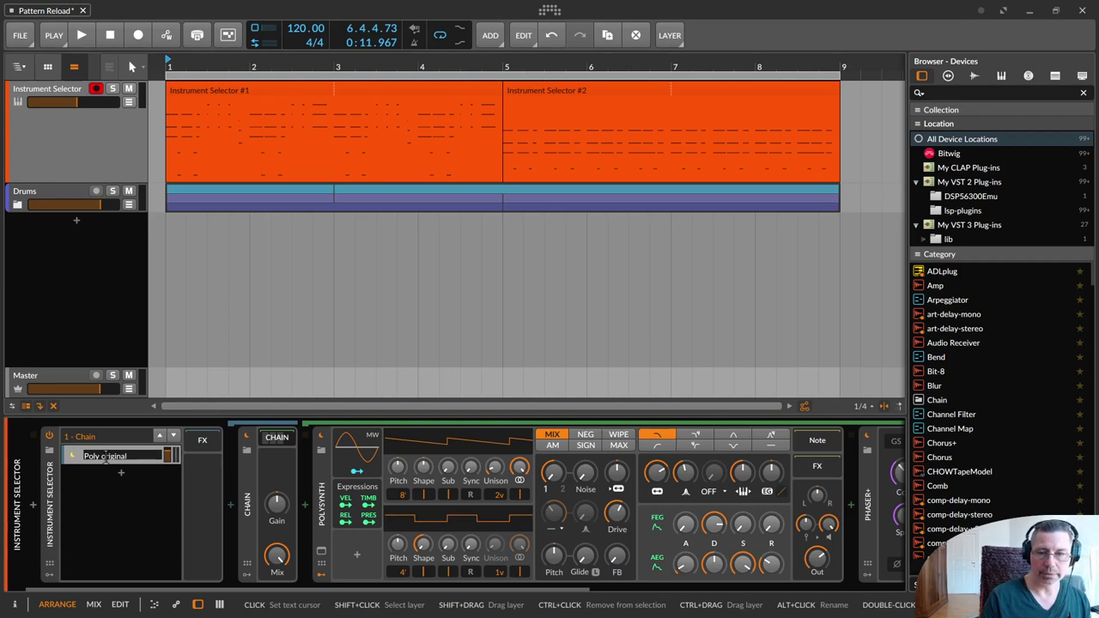
pyautogui.press('Return')
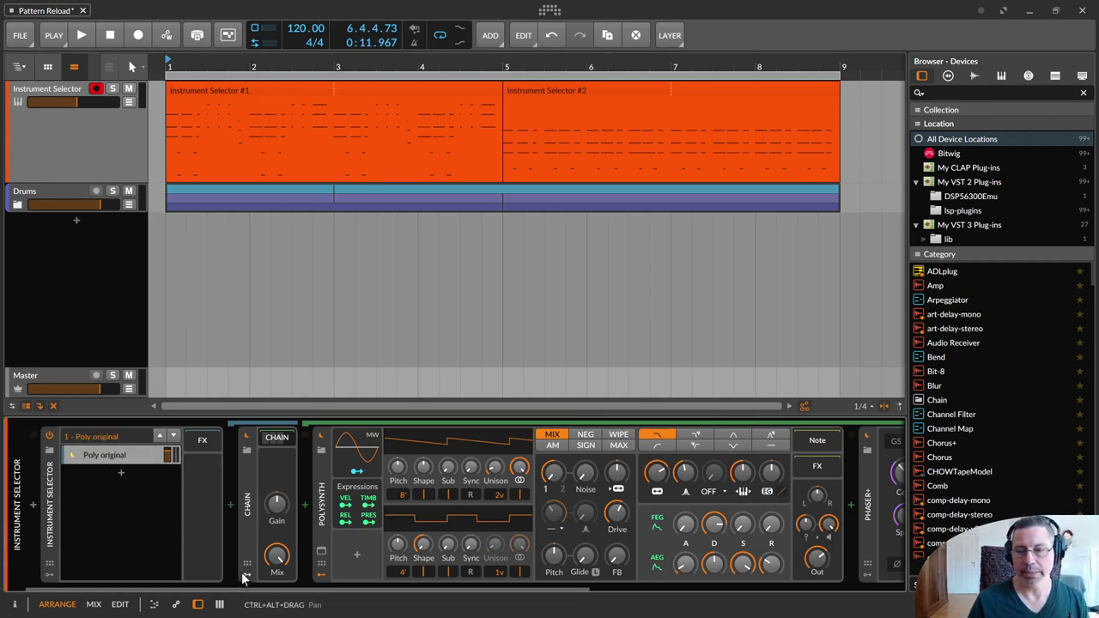
# Show the modulator slots of the Chain inside the Poly original layer and add a Macro modulator to it.
pyautogui.click(247, 449)
pyautogui.click(268, 452)
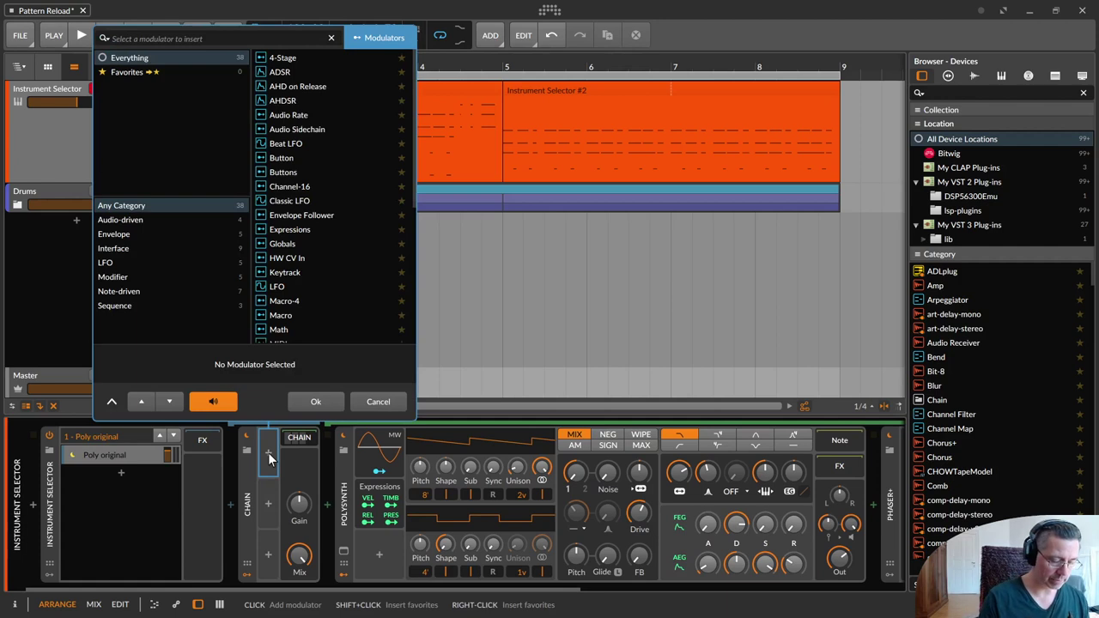
pyautogui.write('mac')
pyautogui.press('Down')
pyautogui.press('Return')
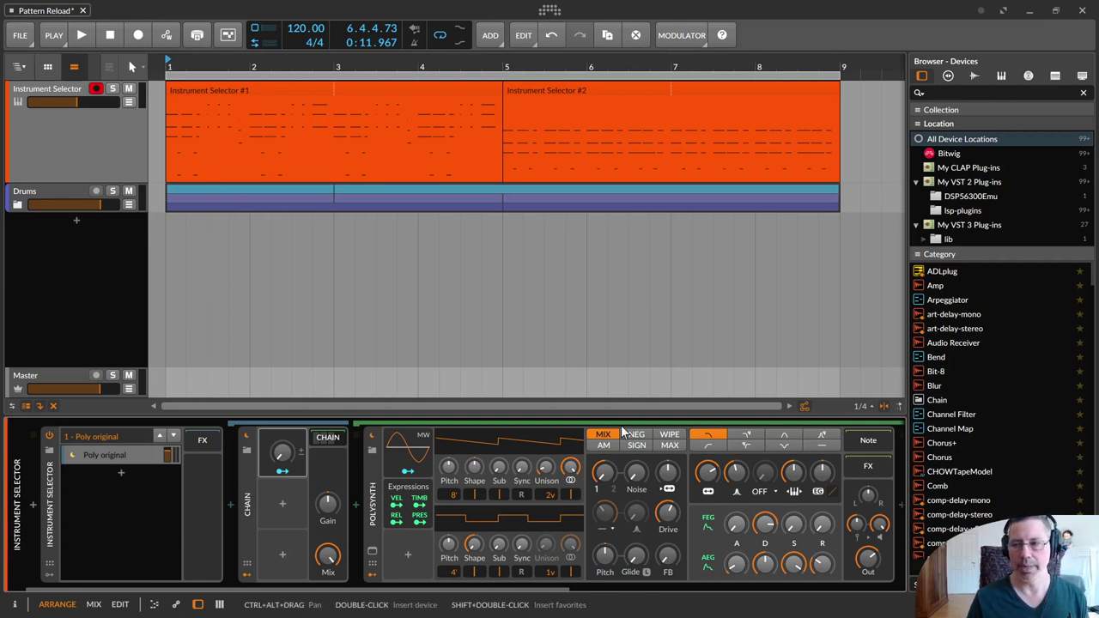
pyautogui.moveTo(448, 584); pyautogui.dragTo(421, 590)
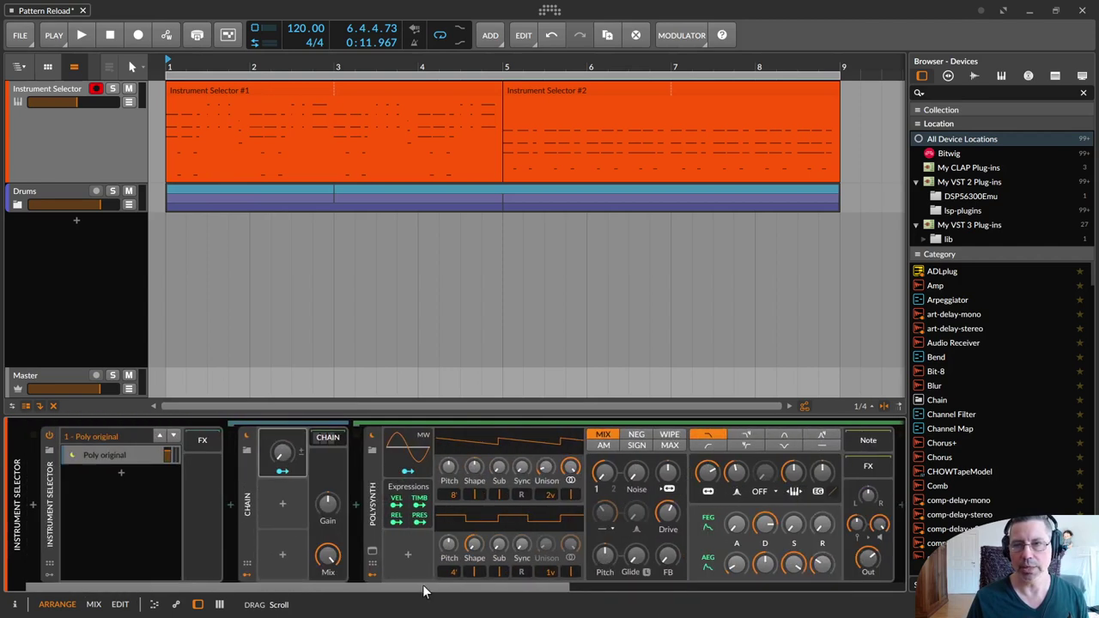
# Duplicate the Poly original layer and rename the copy to "Poly".
pyautogui.click(116, 458)
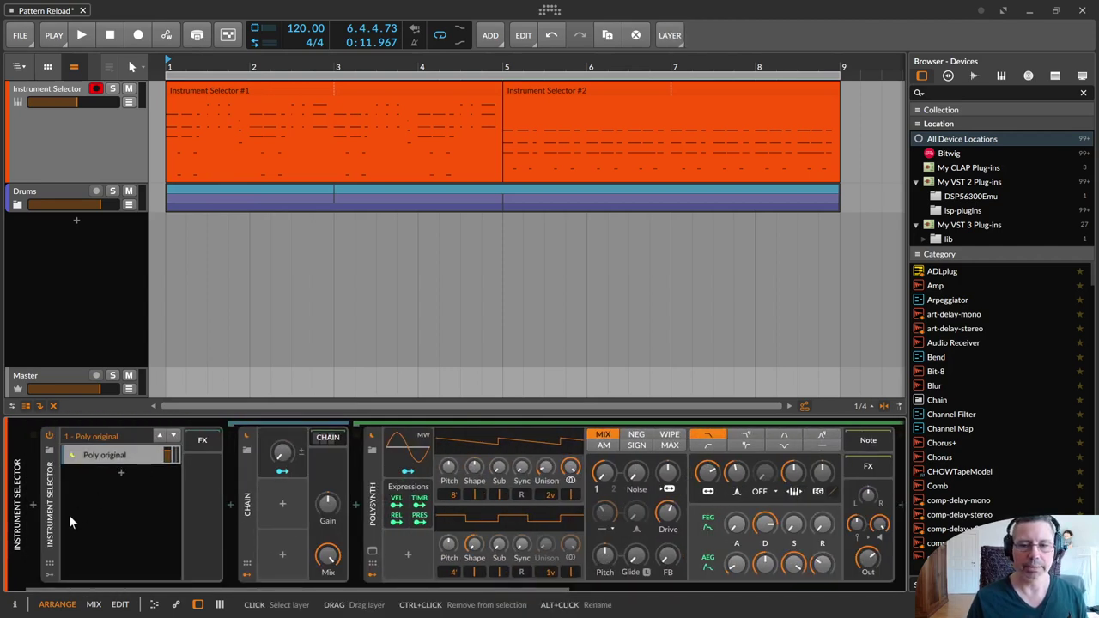
pyautogui.rightClick(114, 462)
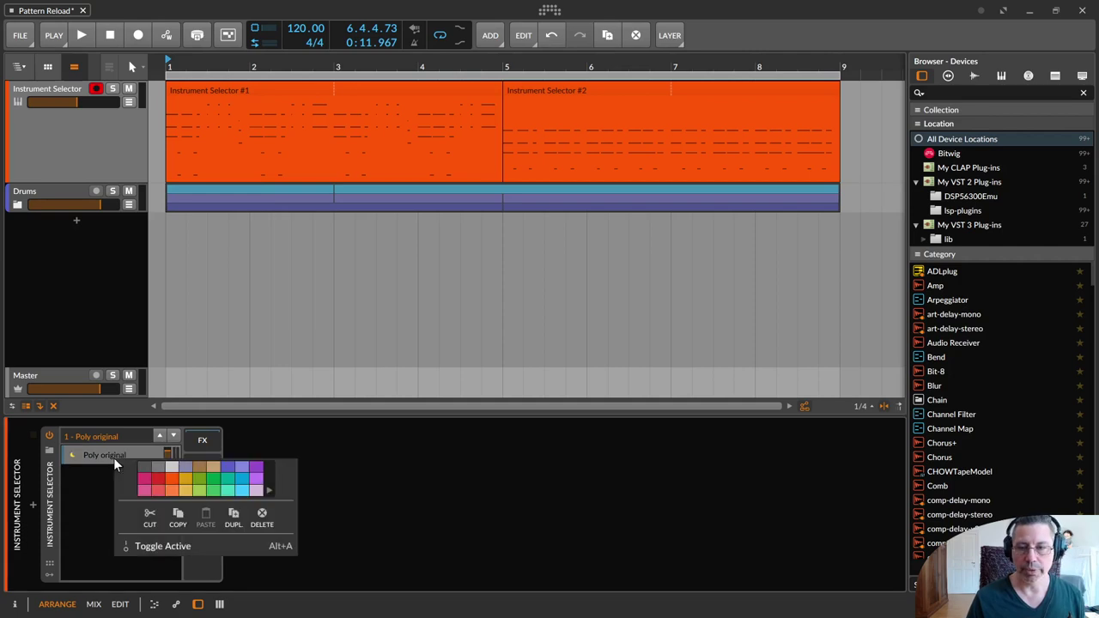
pyautogui.click(228, 524)
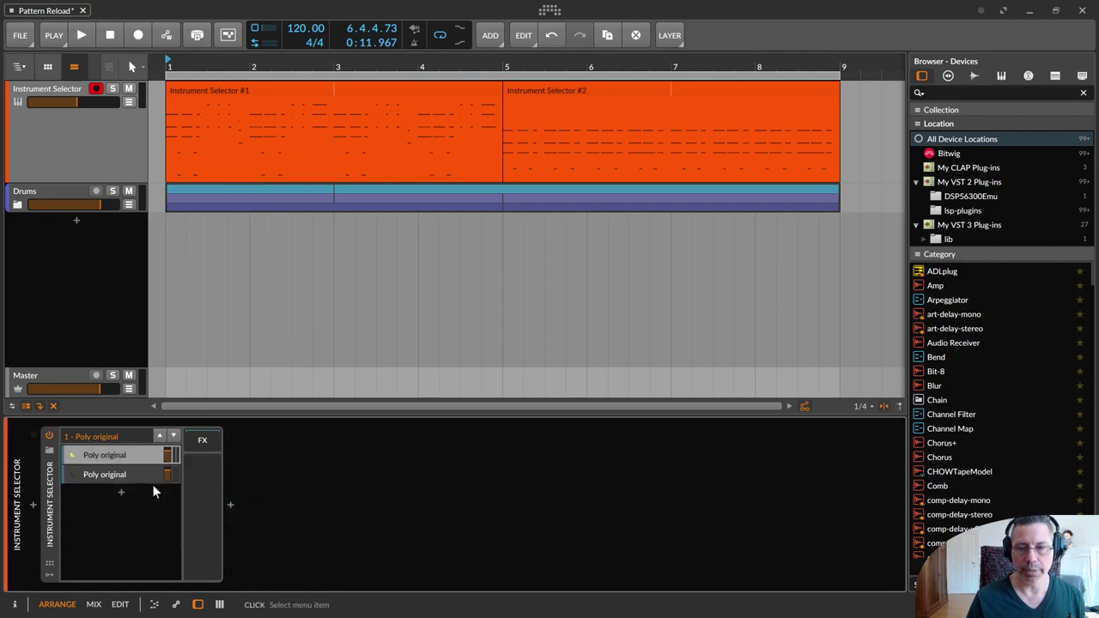
pyautogui.click(123, 477)
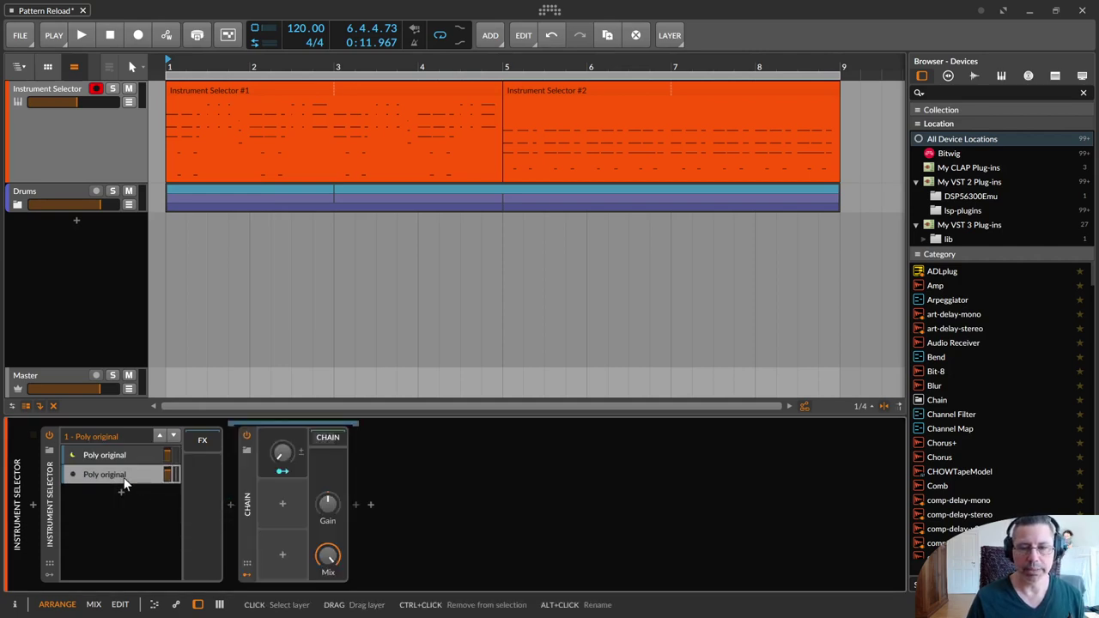
pyautogui.hotkey('ctrl', 'r')
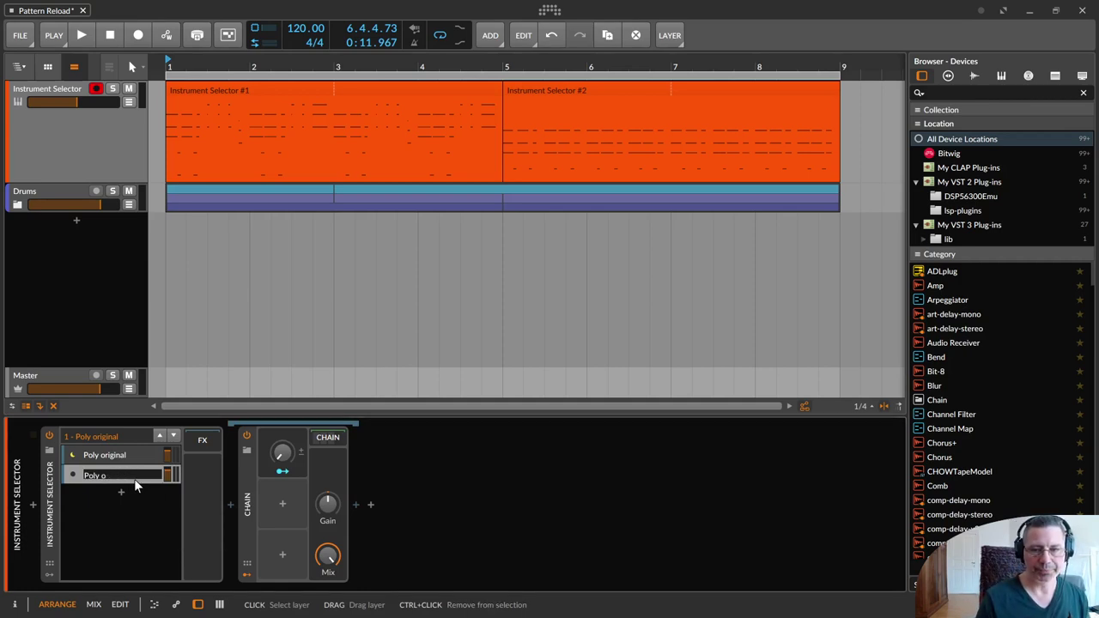
pyautogui.press('Return')
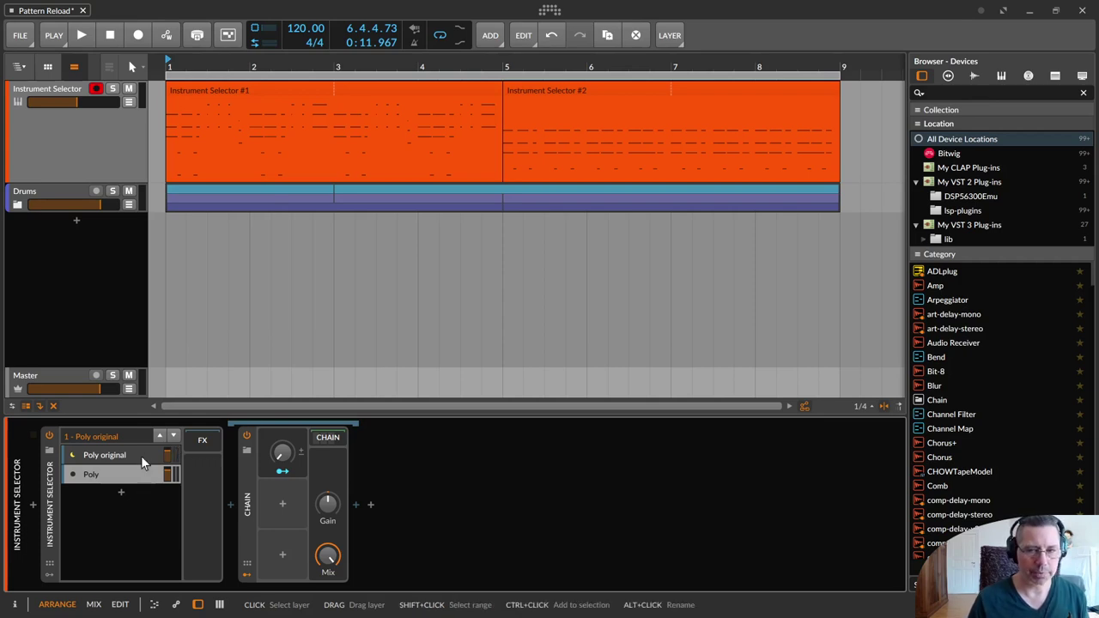
# Set the Poly layer's Chain macro to 100% and map it to the Polysynth's Noise, OSC 1/2 Mix (44%), Sub and filter cutoff.
pyautogui.click(138, 460)
pyautogui.click(137, 475)
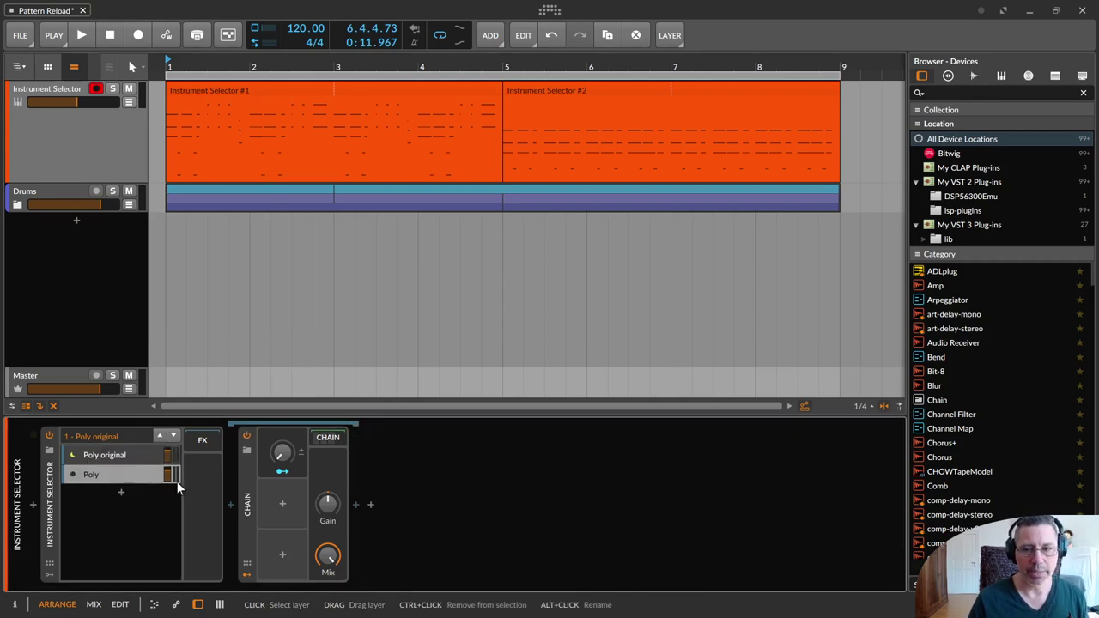
pyautogui.click(322, 440)
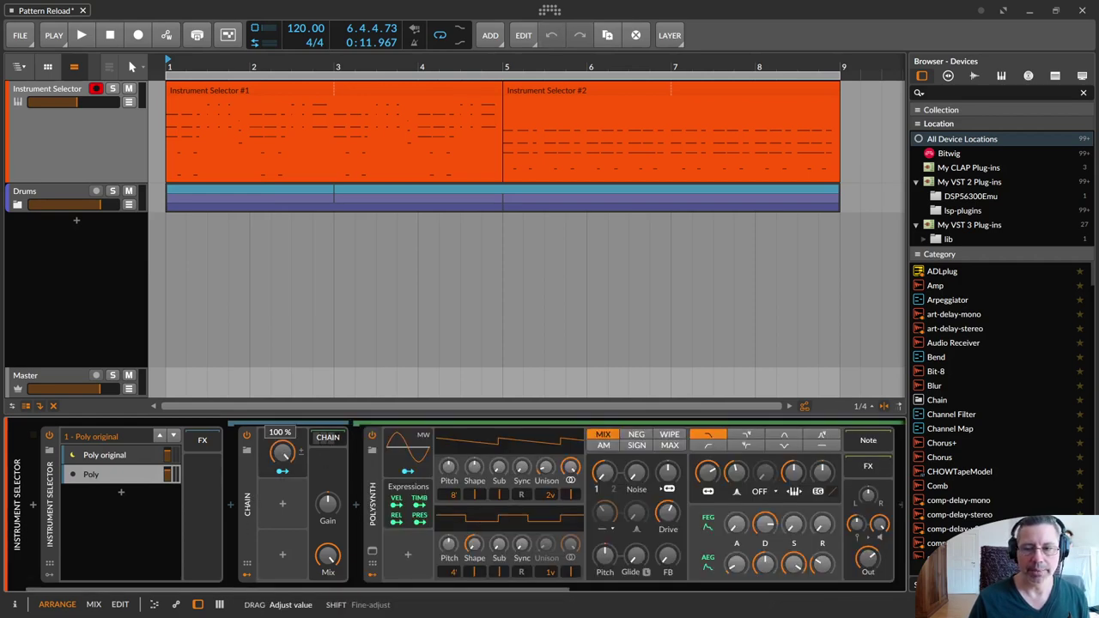
pyautogui.click(283, 472)
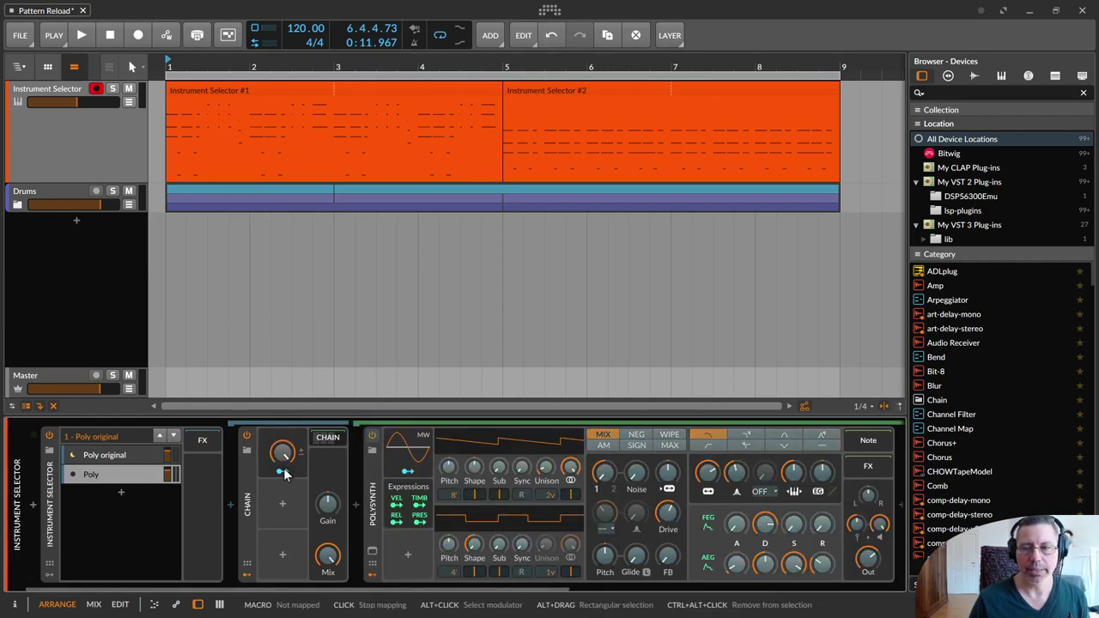
pyautogui.click(641, 473)
pyautogui.click(604, 471)
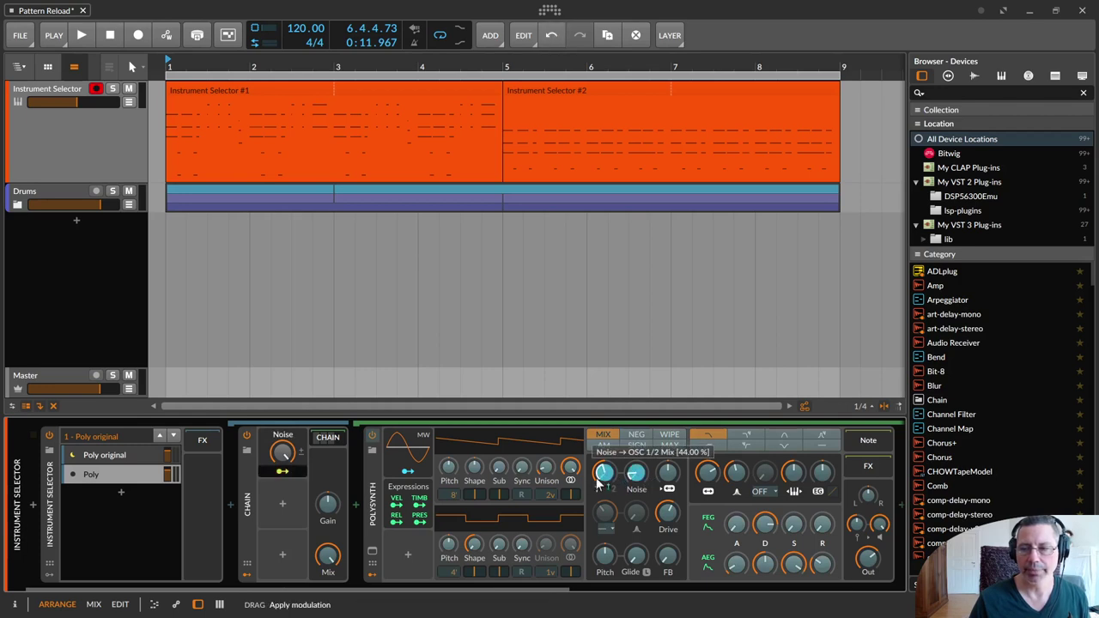
pyautogui.moveTo(498, 468); pyautogui.dragTo(498, 434)
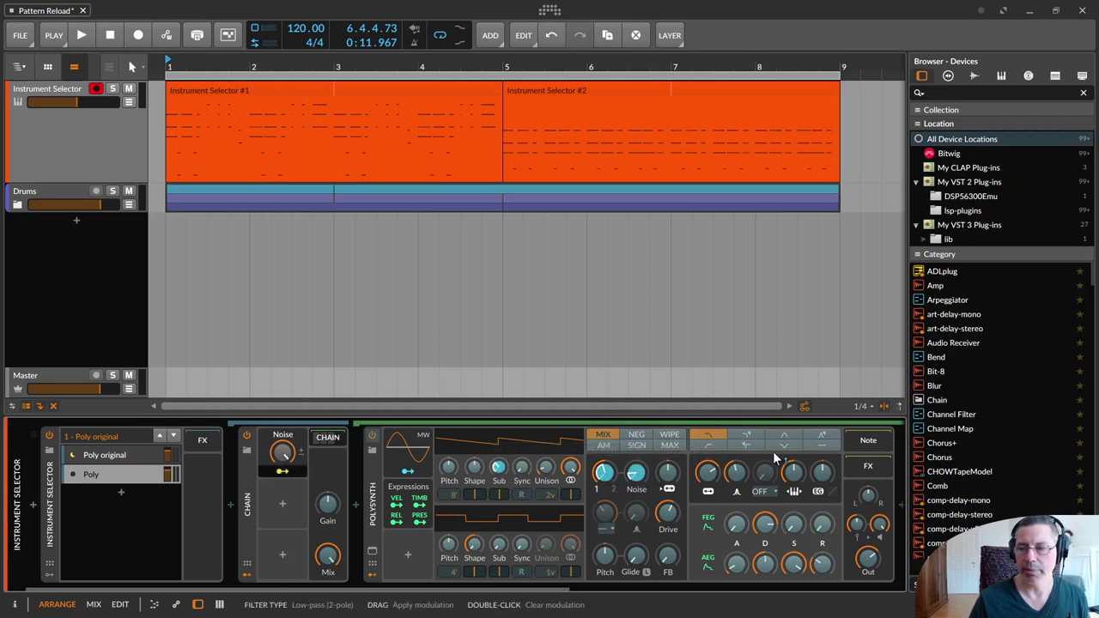
pyautogui.moveTo(708, 472); pyautogui.dragTo(707, 512)
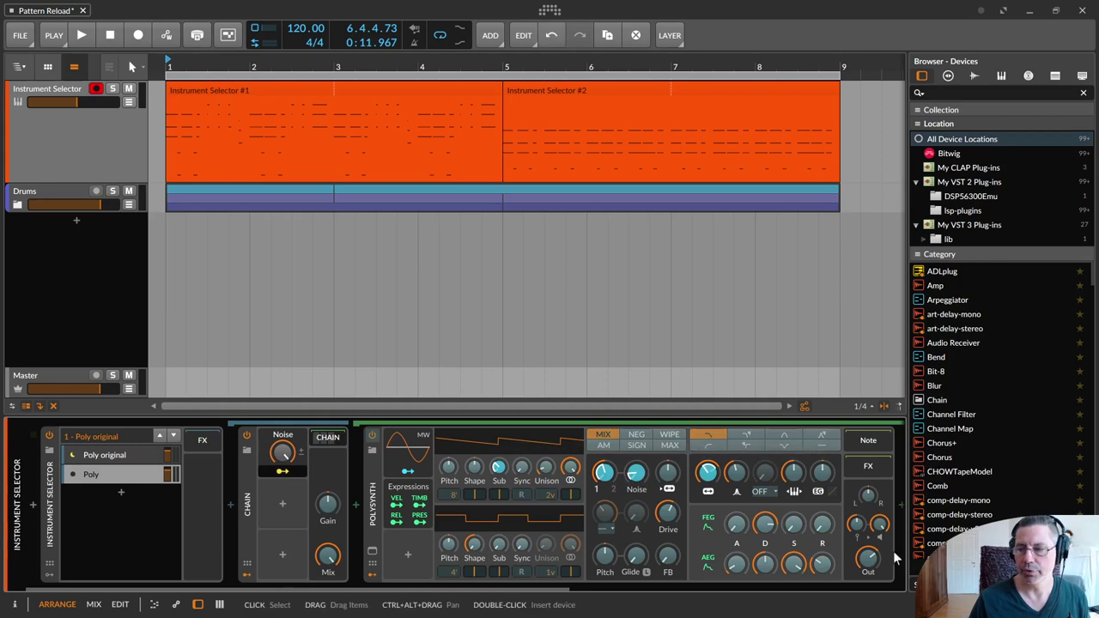
# Map the Poly layer's macro to Phaser+ Mix at 56% and Speed and to the Reverb's Mix, then end mapping.
pyautogui.moveTo(568, 588); pyautogui.dragTo(867, 588)
pyautogui.moveTo(504, 563); pyautogui.dragTo(505, 516)
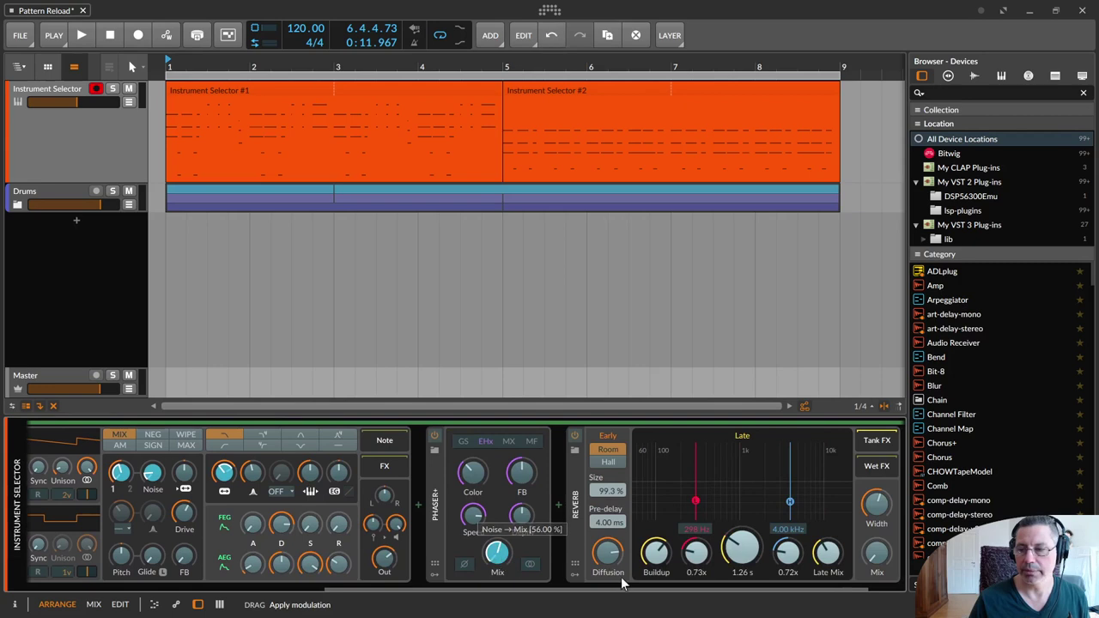
pyautogui.moveTo(876, 563)
pyautogui.mouseDown()
pyautogui.moveTo(876, 548)
pyautogui.moveTo(876, 563)
pyautogui.mouseUp()
pyautogui.moveTo(472, 516)
pyautogui.mouseDown()
pyautogui.moveTo(472, 498)
pyautogui.moveTo(472, 510)
pyautogui.mouseUp()
pyautogui.moveTo(467, 589); pyautogui.dragTo(140, 529)
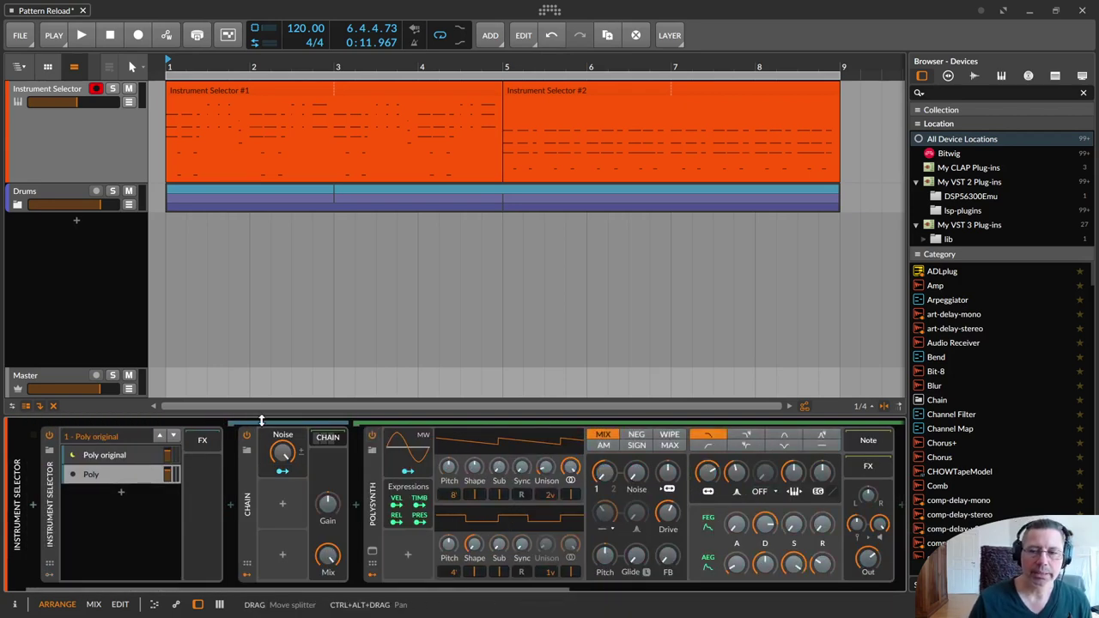
# Set the Noise macro to about 77% and switch between the Poly and Poly original layers during playback.
pyautogui.moveTo(280, 453); pyautogui.dragTo(280, 483)
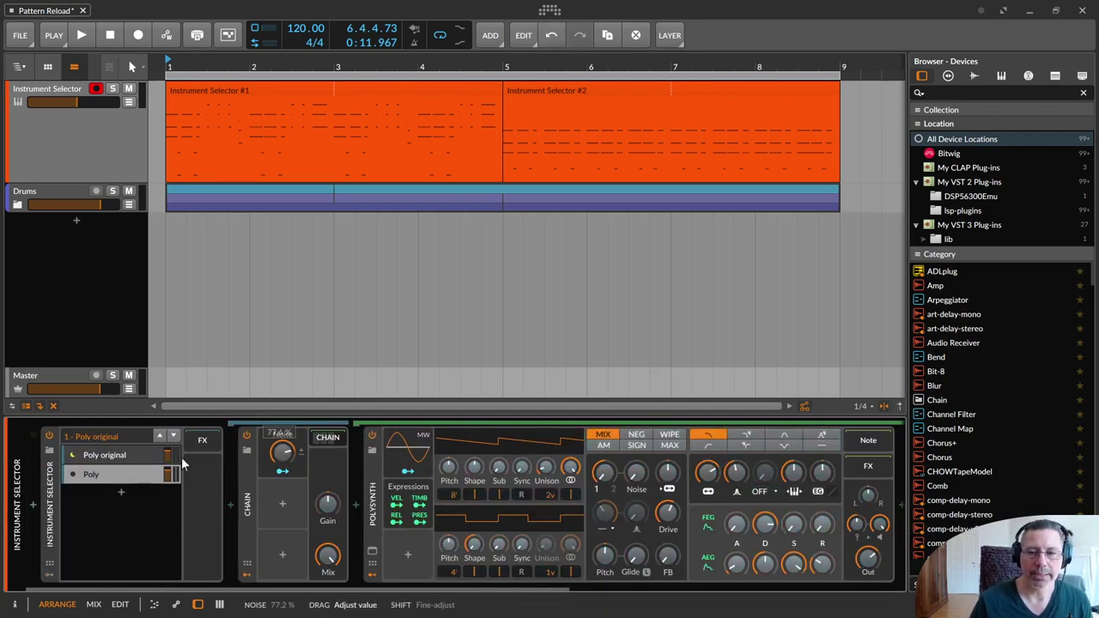
pyautogui.click(78, 474)
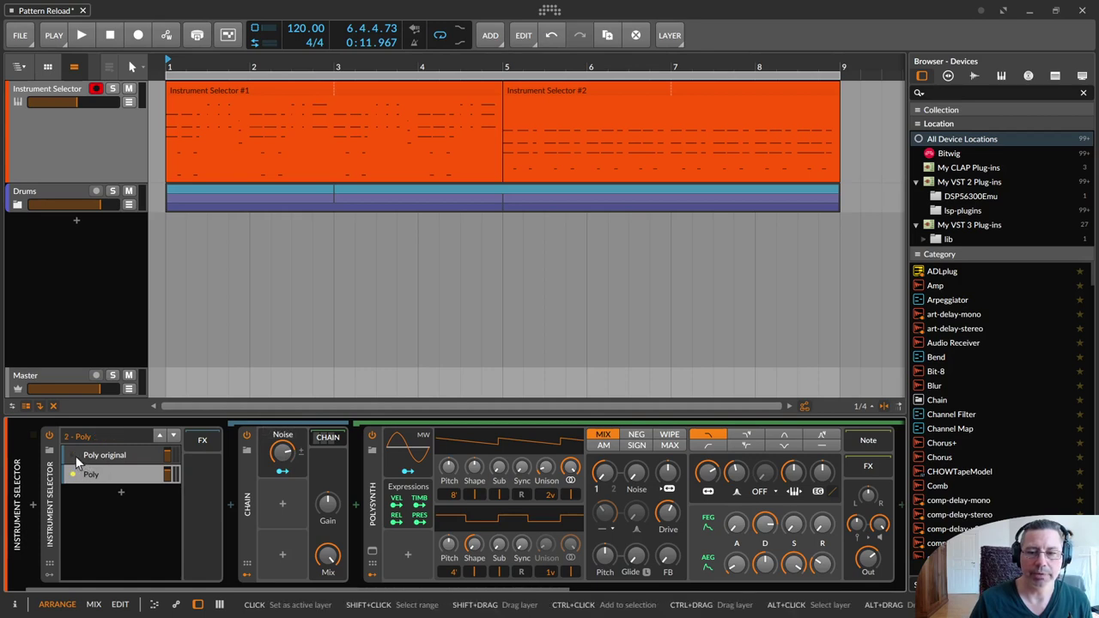
pyautogui.press('space')
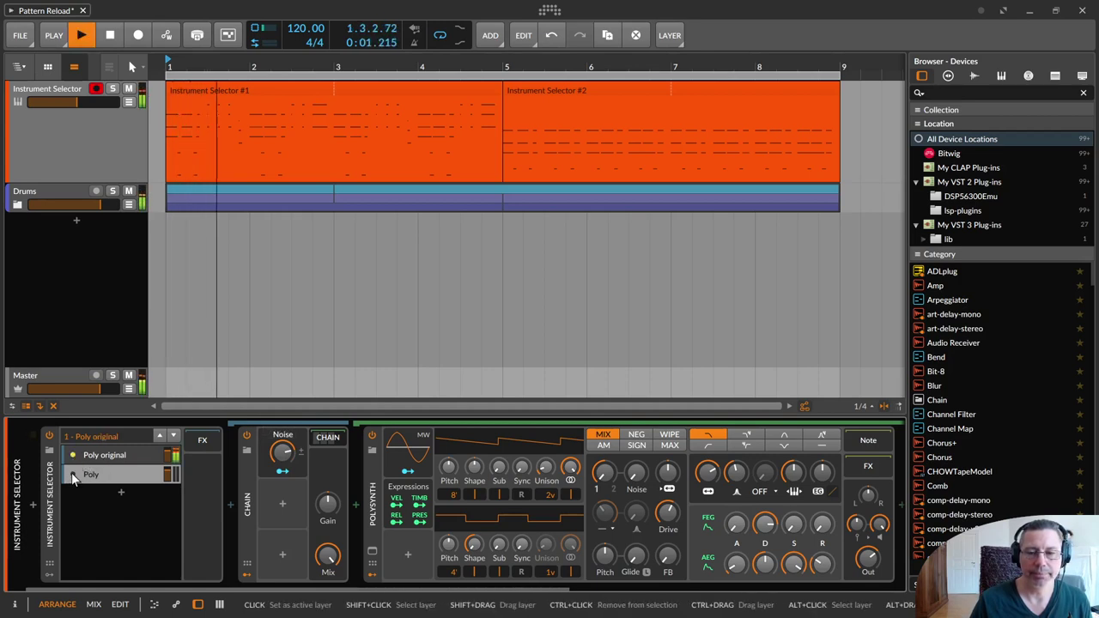
pyautogui.click(72, 474)
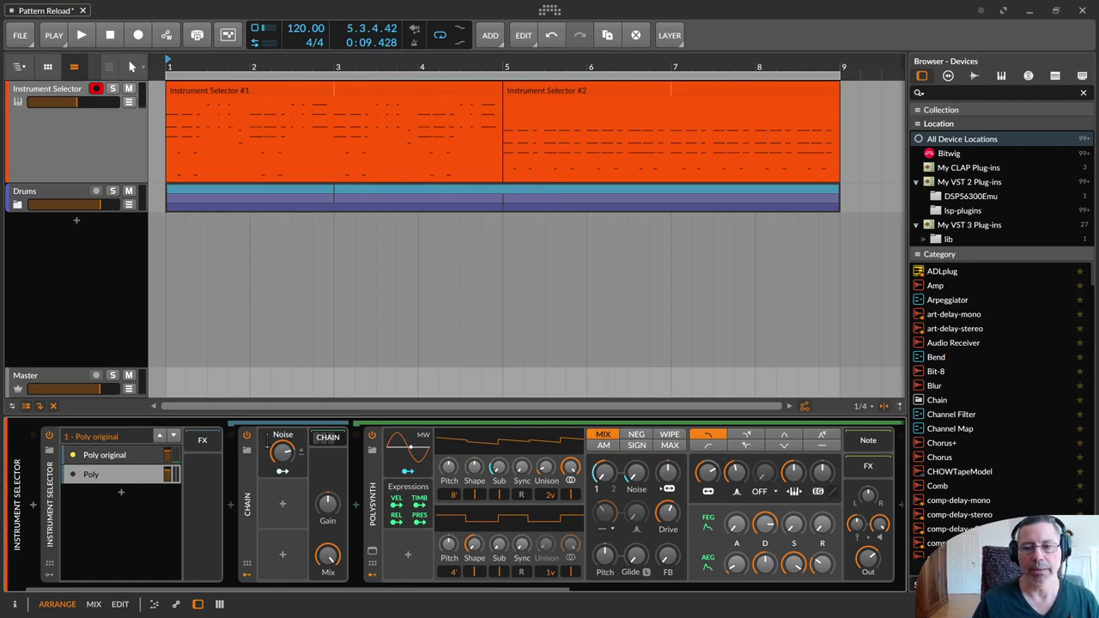
# Set the Poly layer's Noise macro to 100% and compare its chain with the Poly original layer's chain.
pyautogui.click(264, 461)
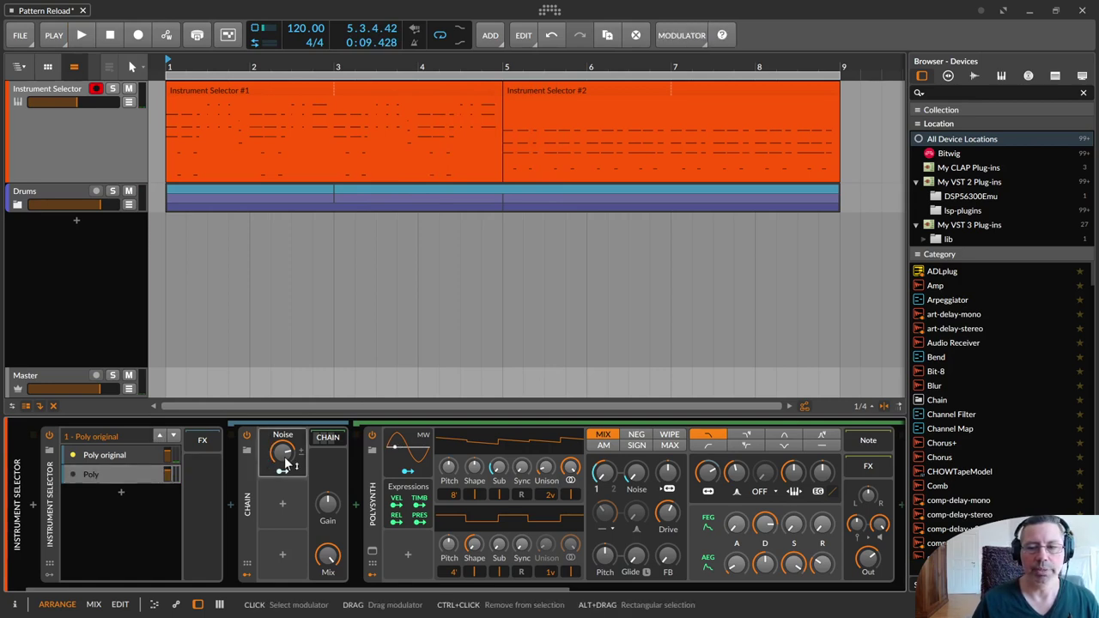
pyautogui.moveTo(283, 452); pyautogui.dragTo(282, 426)
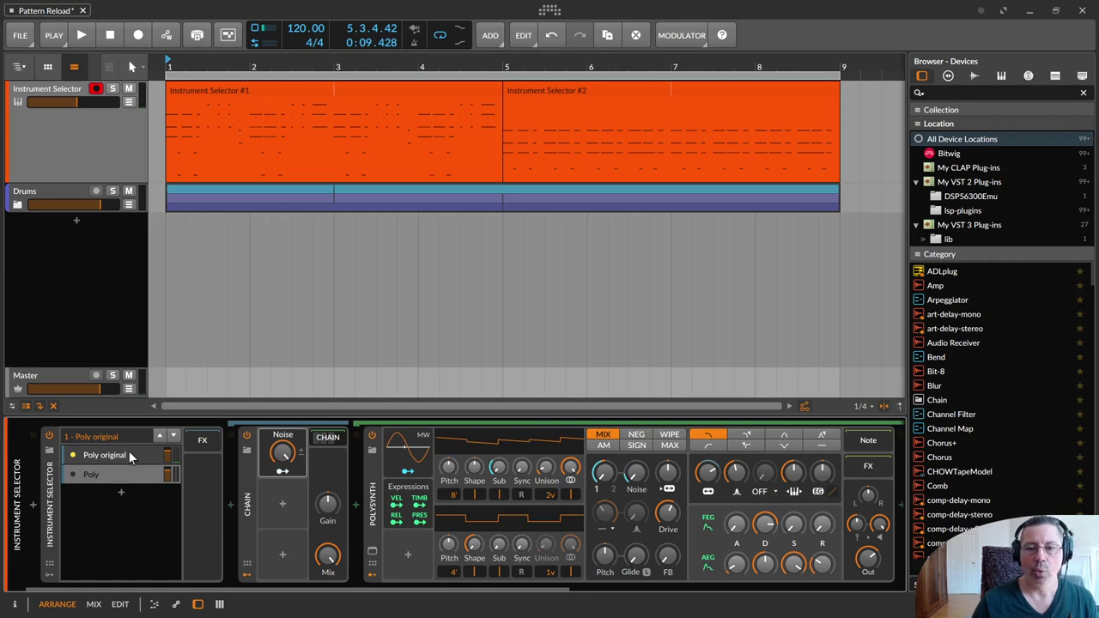
pyautogui.click(130, 456)
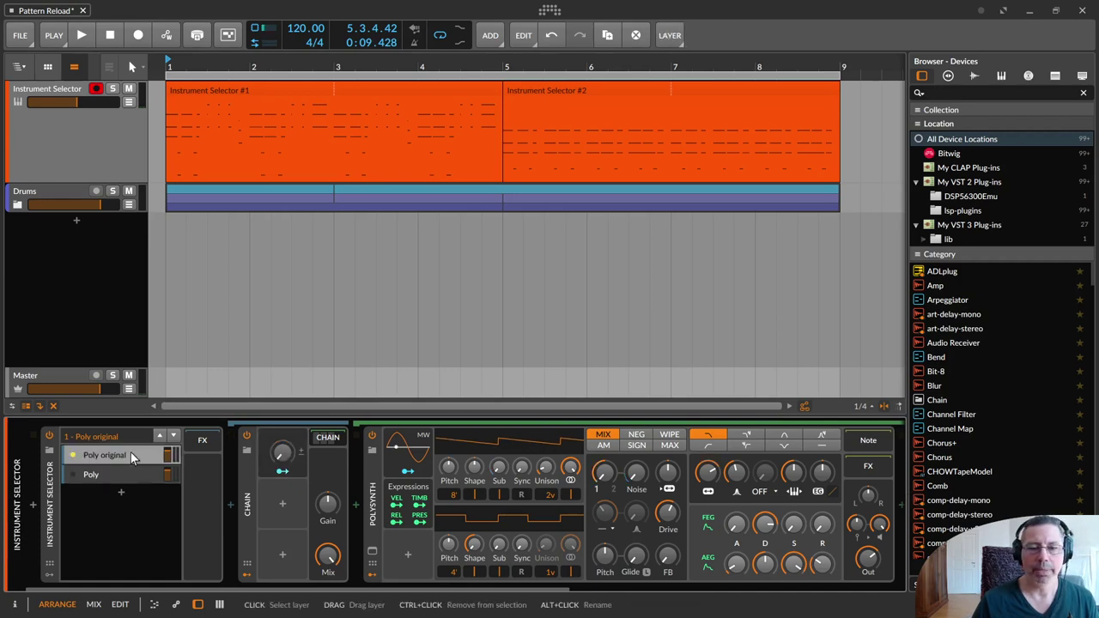
pyautogui.click(94, 475)
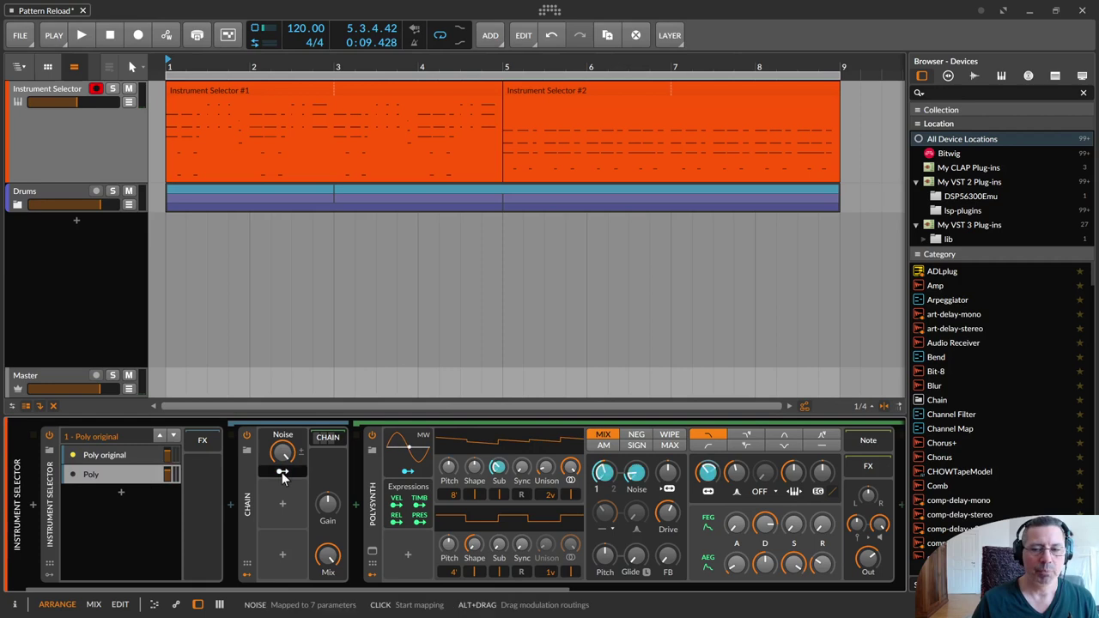
# Make Poly the active layer of the Instrument Selector, keeping its Noise macro at 100%.
pyautogui.click(73, 475)
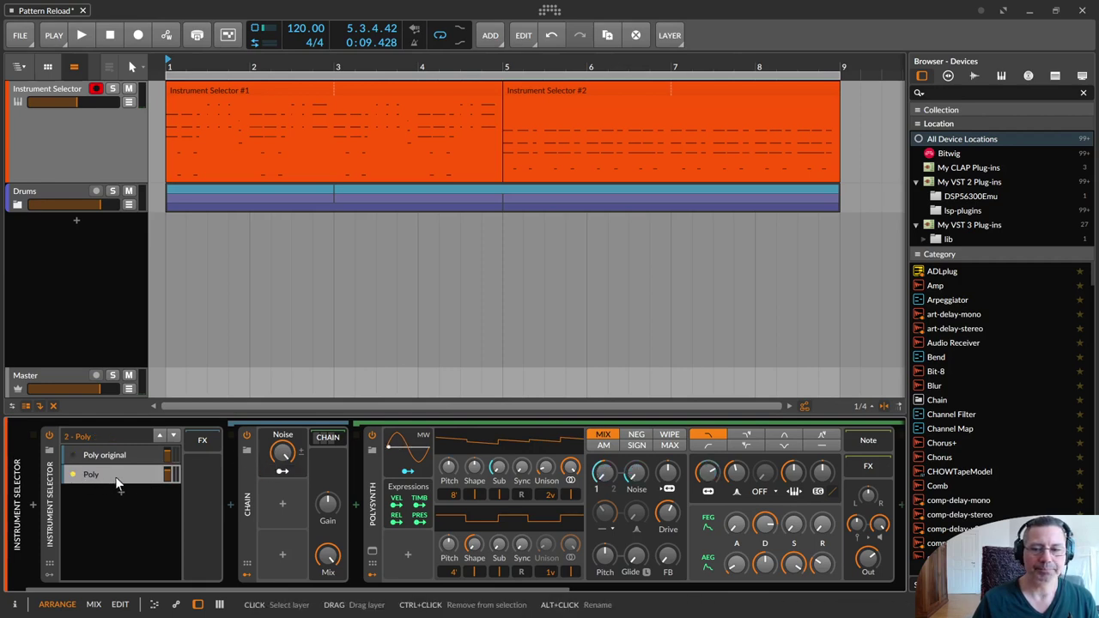
pyautogui.click(115, 477)
pyautogui.click(123, 476)
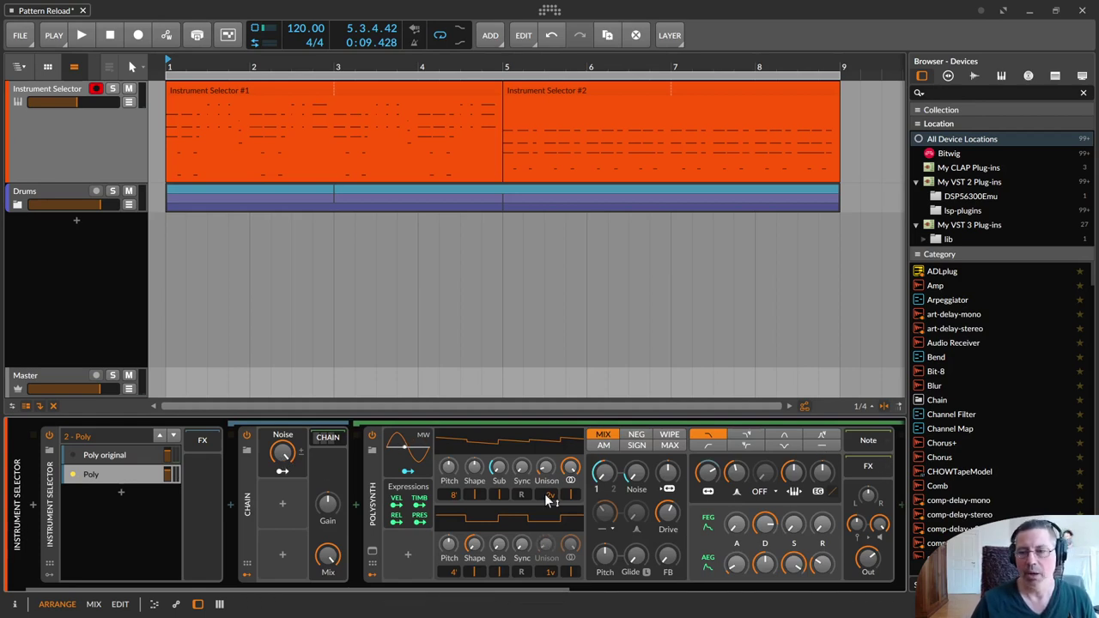
pyautogui.click(88, 478)
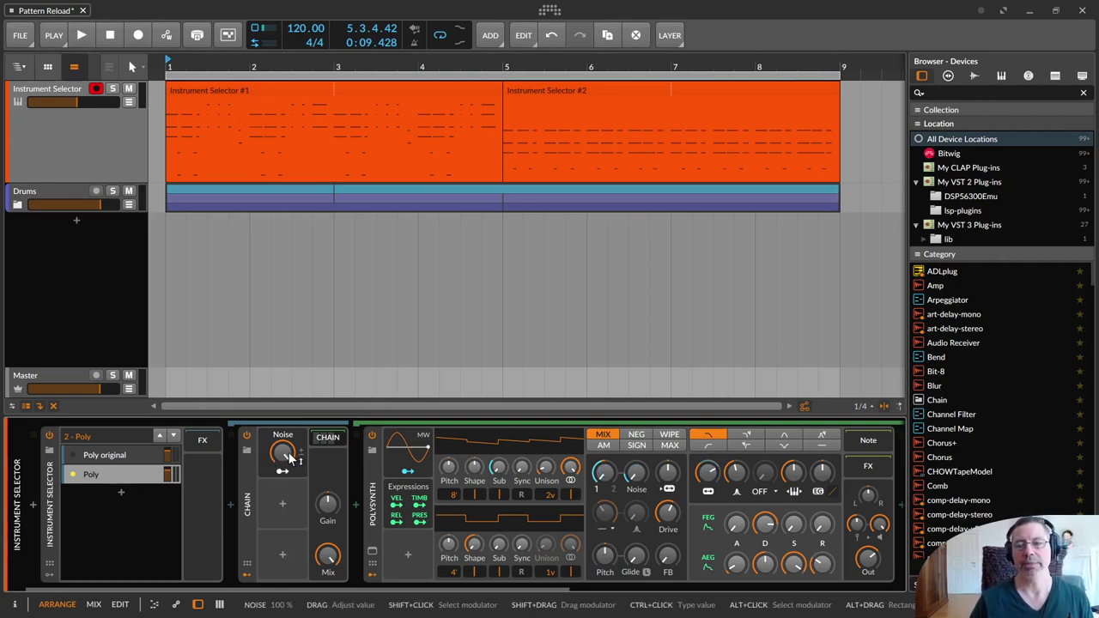
pyautogui.moveTo(282, 452)
pyautogui.mouseDown()
pyautogui.moveTo(281, 386)
pyautogui.moveTo(290, 459)
pyautogui.mouseUp()
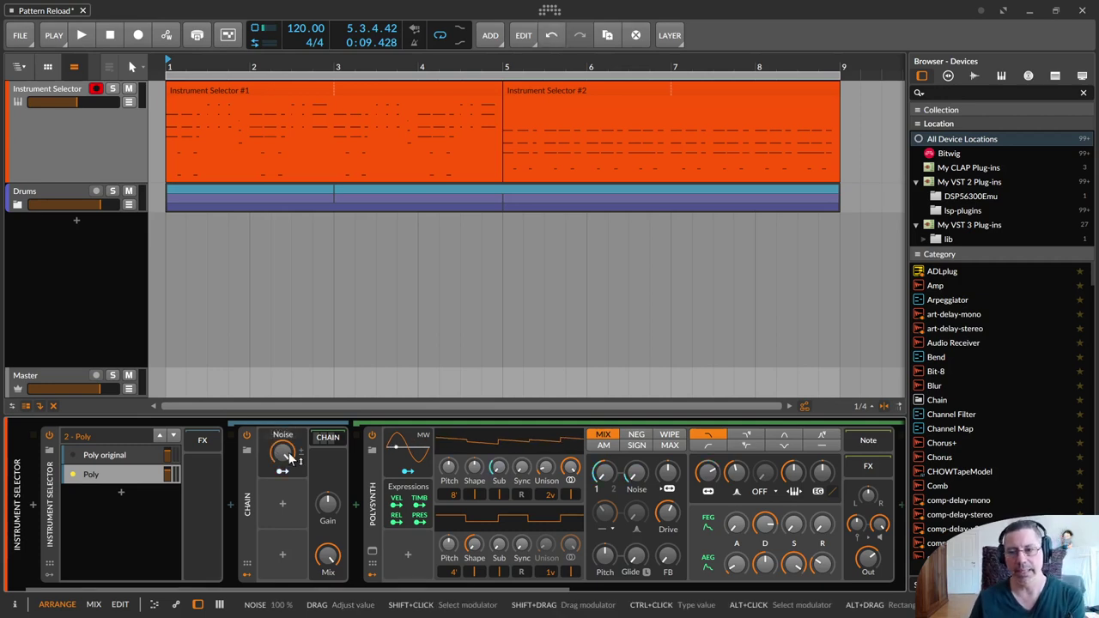